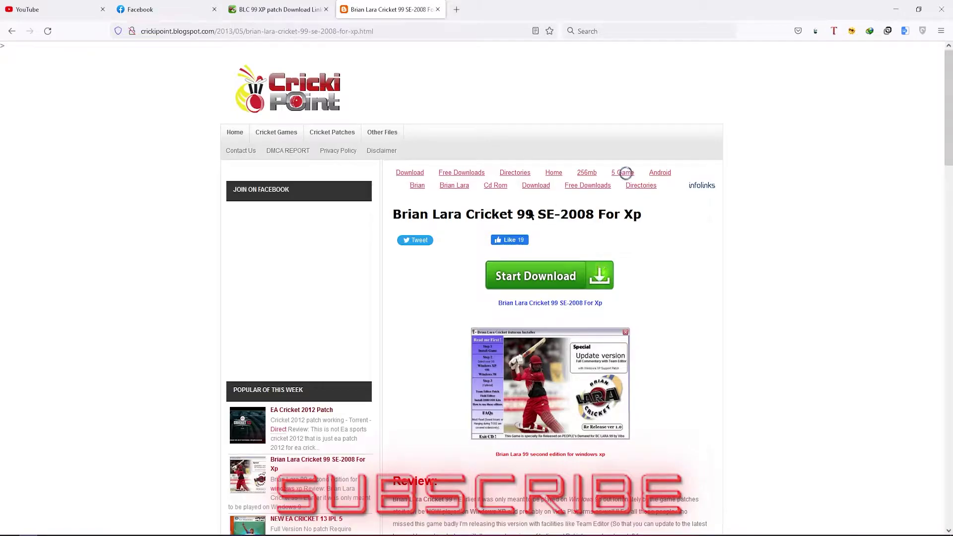
In Directory Opus, close the Alien Isolation Finalizing Installation dialog.
mouse_move(639, 188)
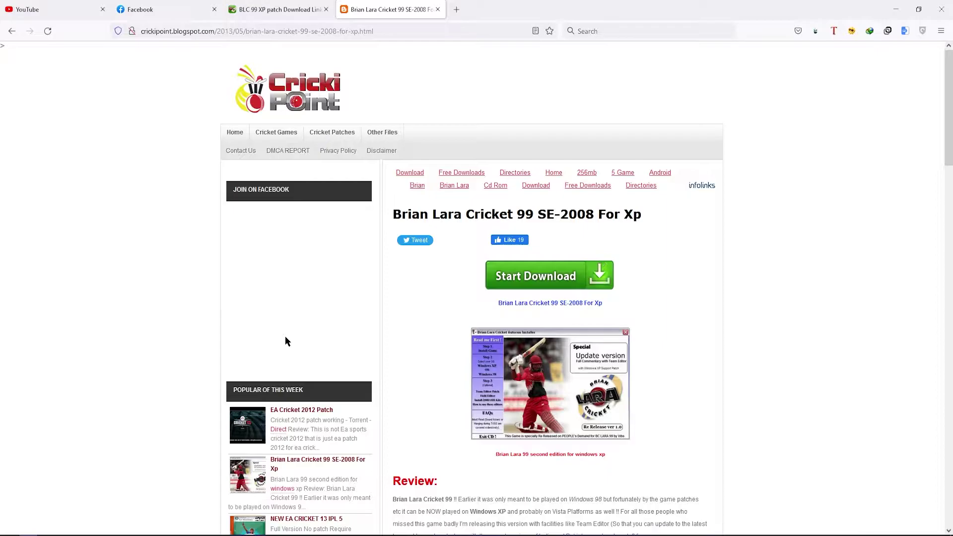
key(alt+Tab)
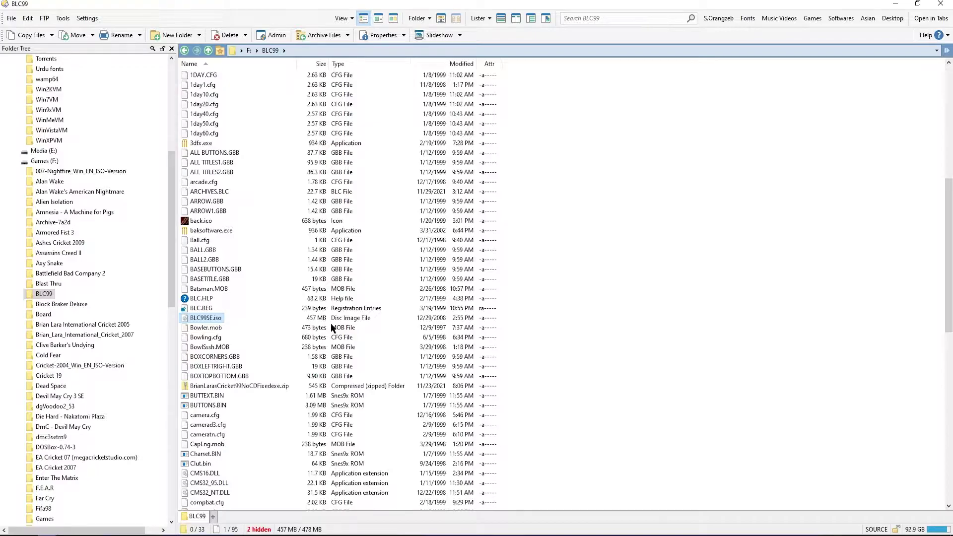
click(312, 316)
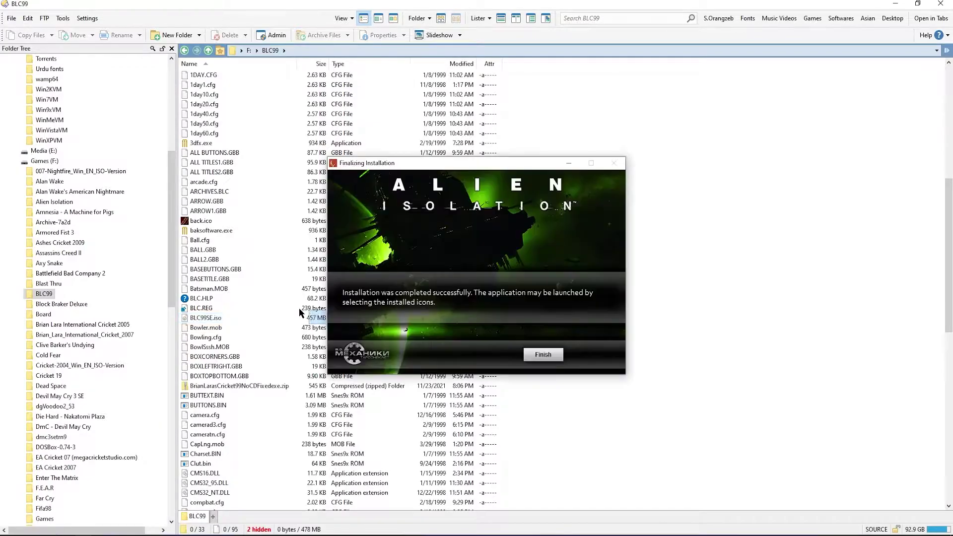
click(569, 164)
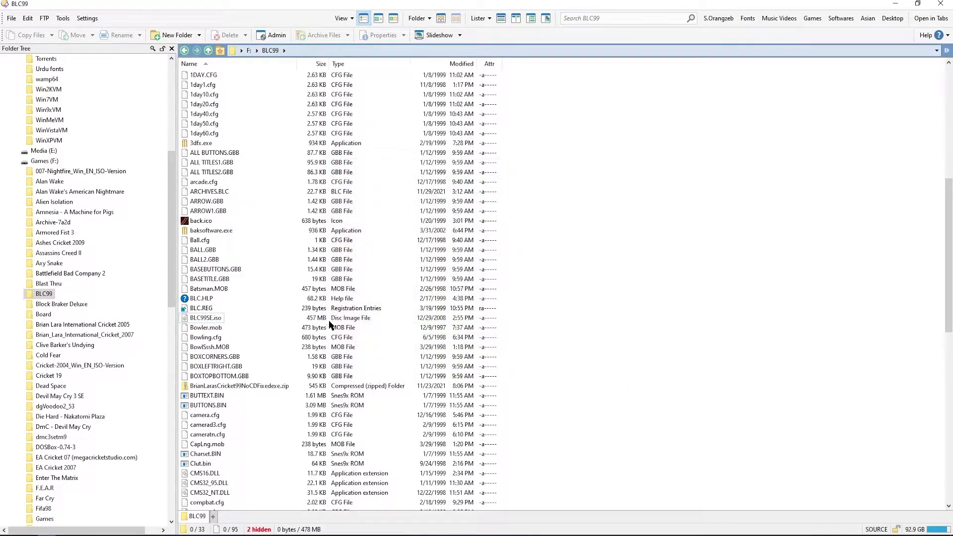
Select the whole BLC99SE.iso file name for editing, then return to Firefox.
click(219, 319)
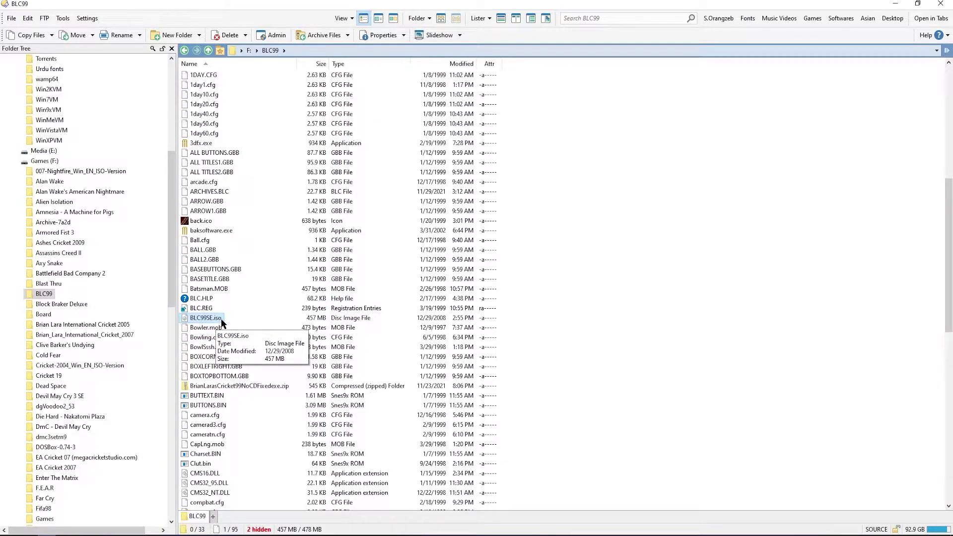
click(222, 322)
double_click(218, 320)
key(ctrl+a)
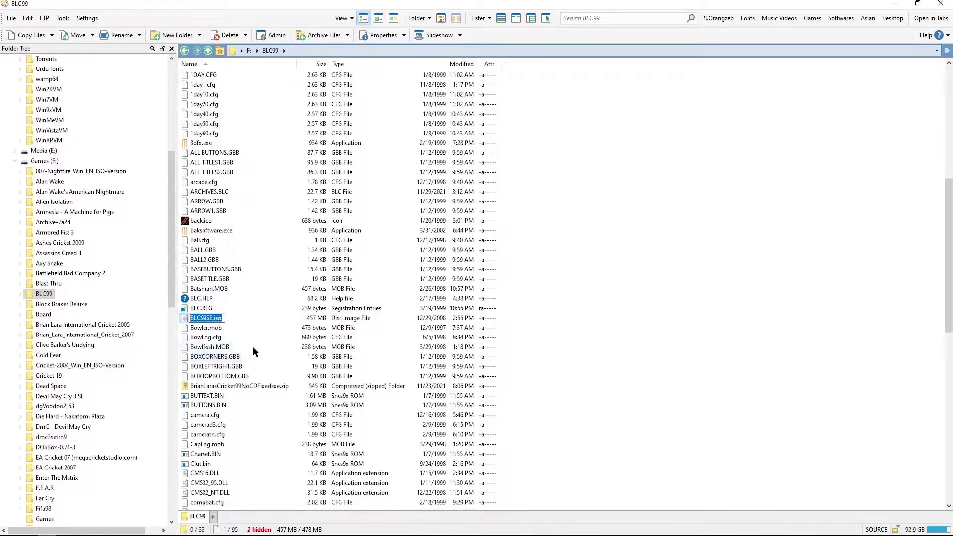
key(alt+Tab)
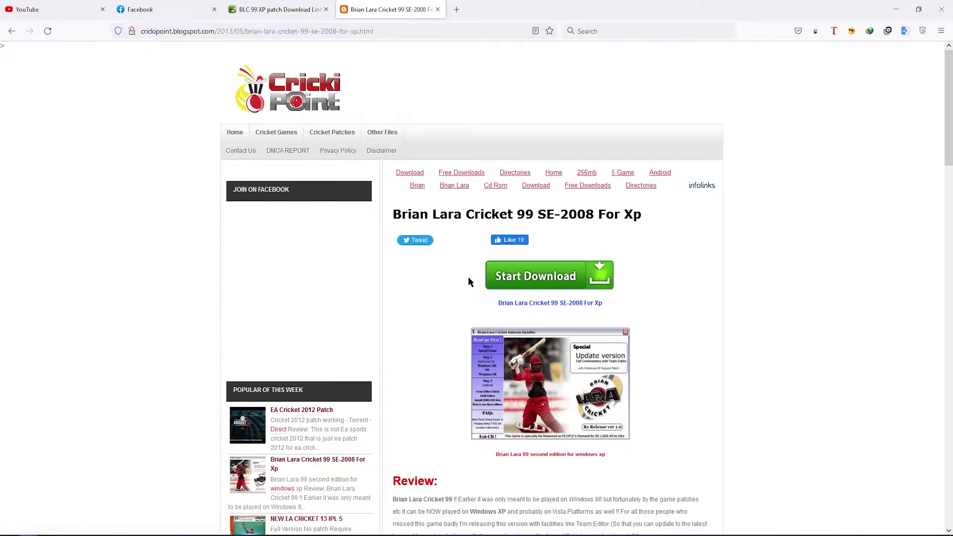
Scroll through the CrickiPoint Brian Lara Cricket 99 SE download page.
scroll(469, 278, down, 9)
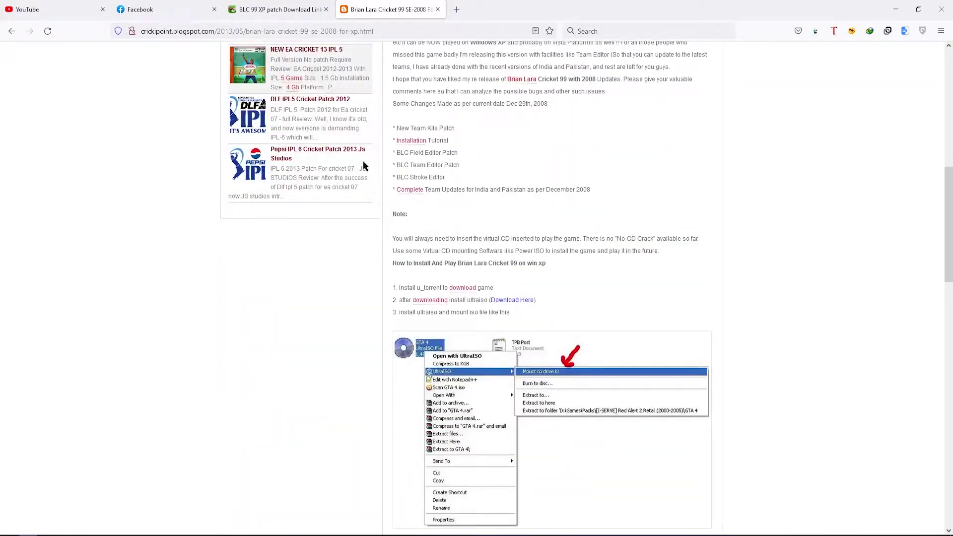
scroll(568, 423, down, 10)
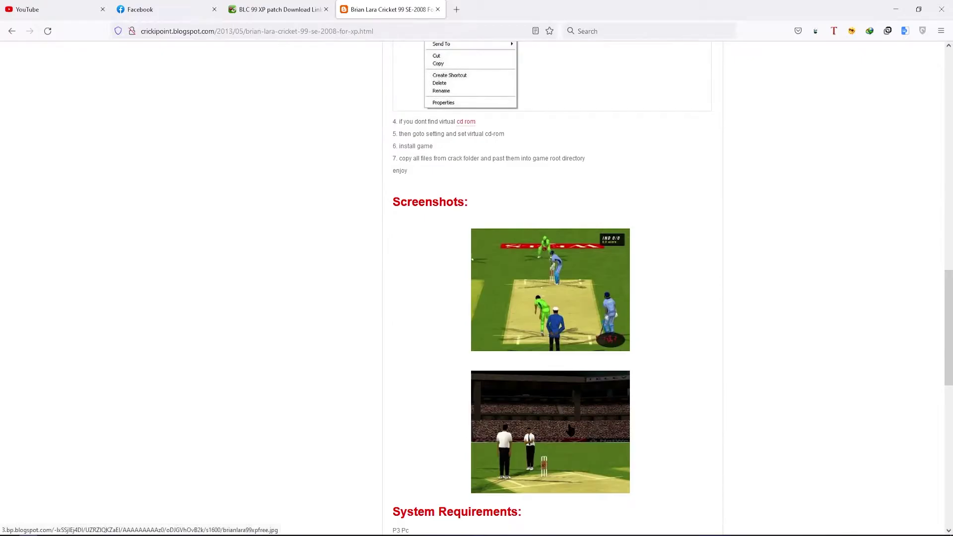
scroll(570, 429, down, 5)
scroll(570, 430, up, 4)
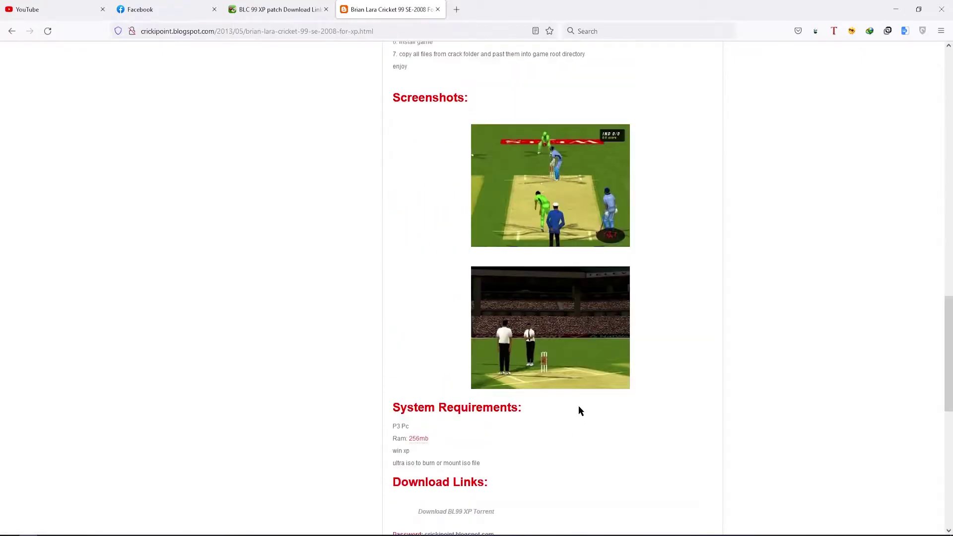
Read the BLC 99 XP patch Download Links thread and its BLC.zip patch posts.
click(283, 9)
scroll(429, 324, up, 3)
scroll(427, 320, up, 3)
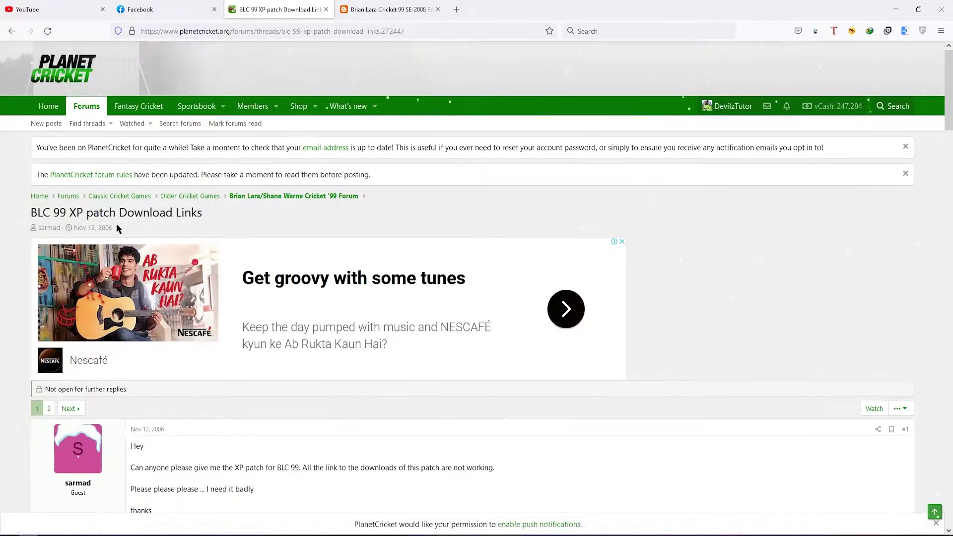
drag(35, 215, 208, 209)
click(208, 209)
scroll(380, 313, down, 5)
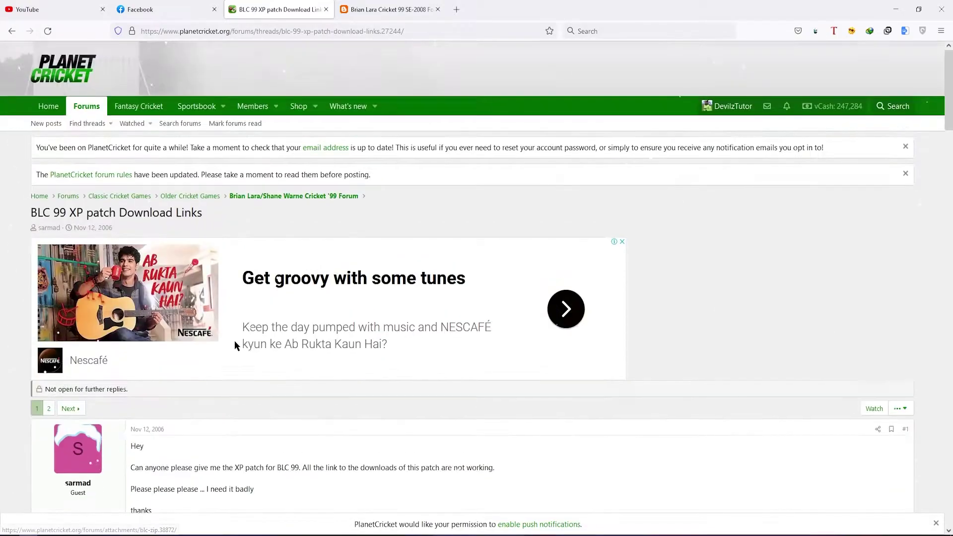
scroll(233, 340, up, 5)
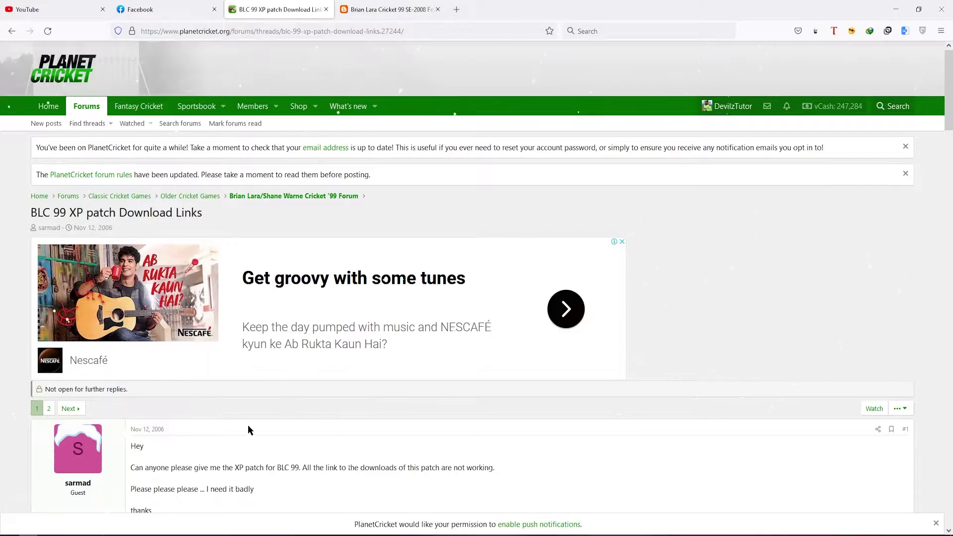
scroll(233, 431, down, 6)
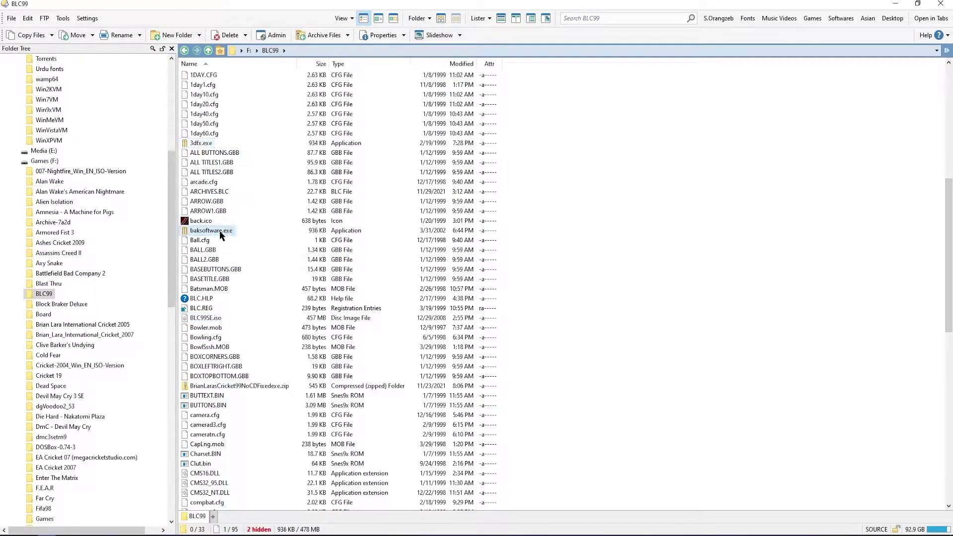
Highlight the forum post's list of four patched executables.
scroll(293, 359, down, 6)
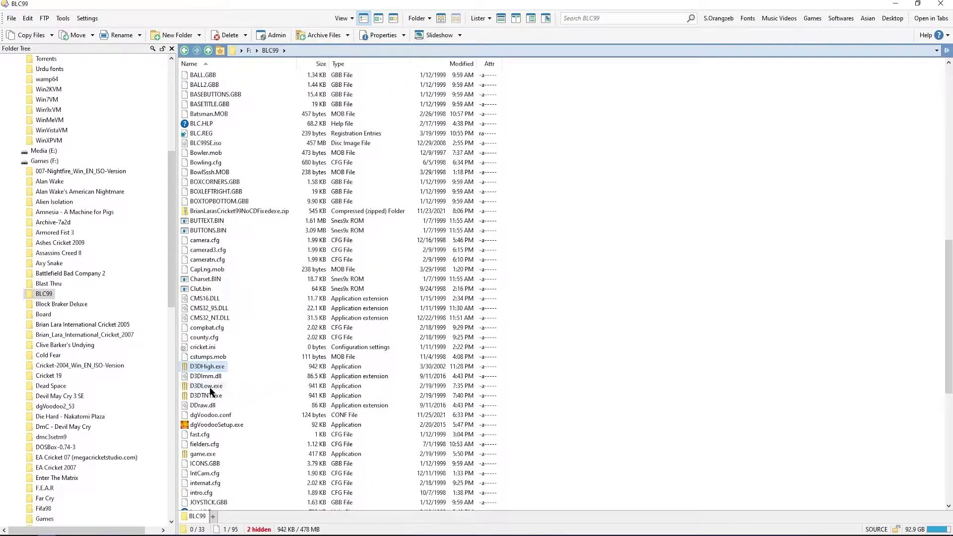
scroll(270, 400, down, 5)
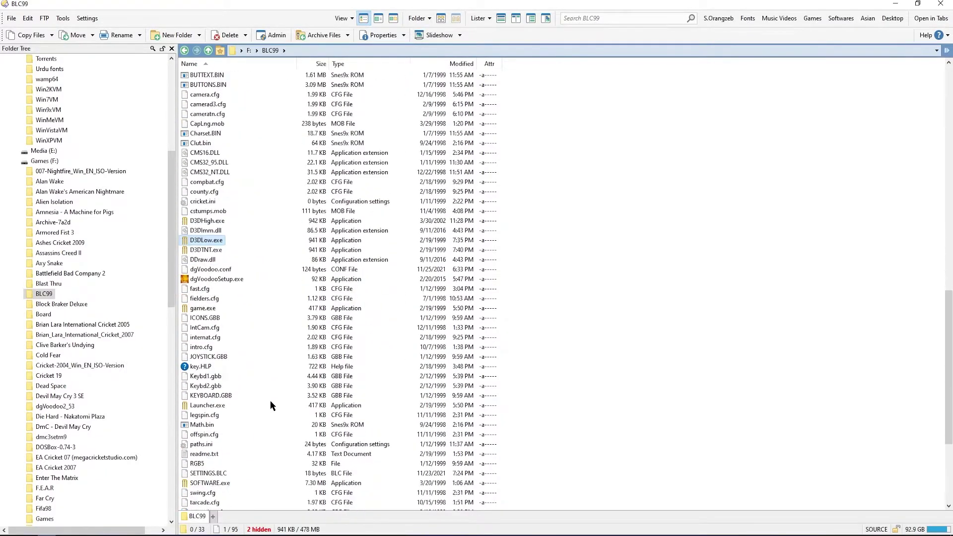
click(54, 529)
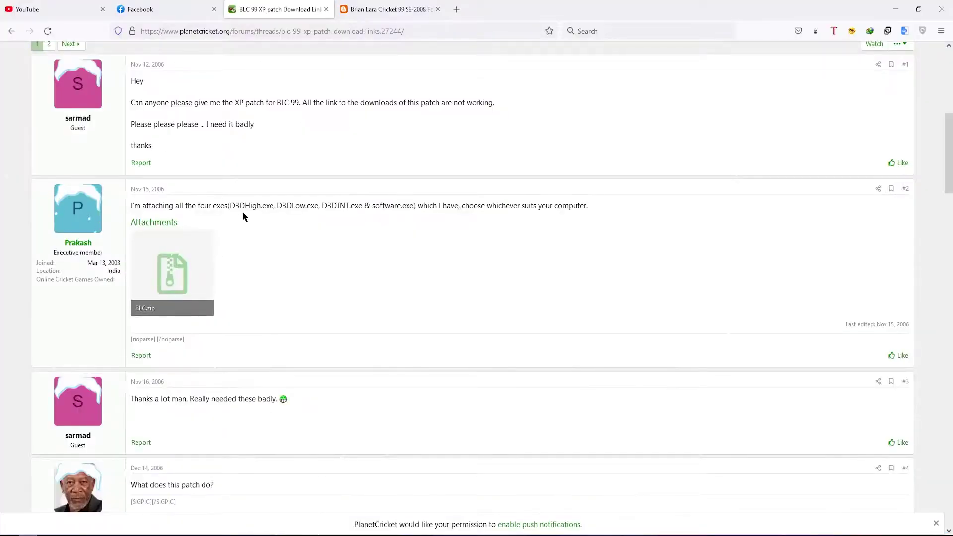
drag(230, 206, 415, 202)
click(420, 249)
In the BLC99 folder, select D3DTNT.exe instead of D3DLow.exe.
click(46, 534)
click(291, 223)
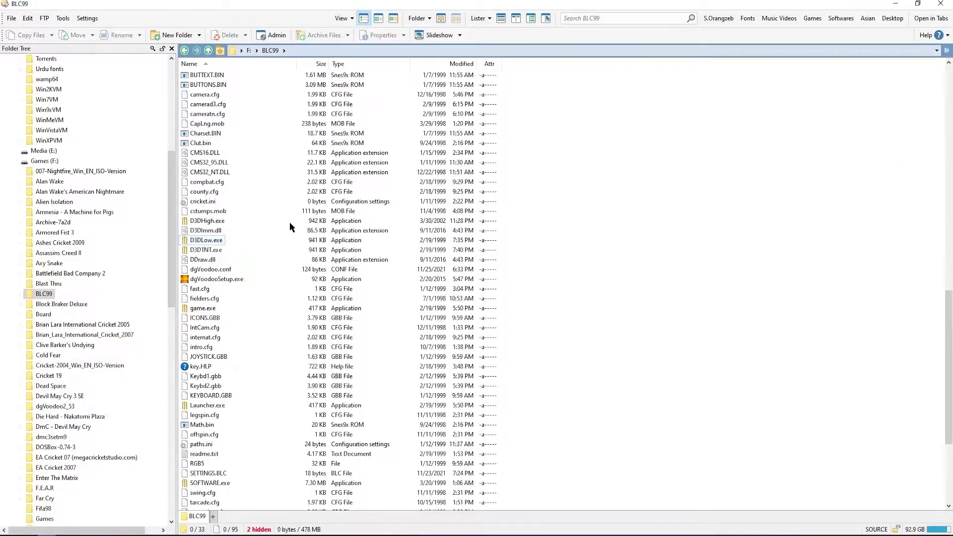
click(209, 249)
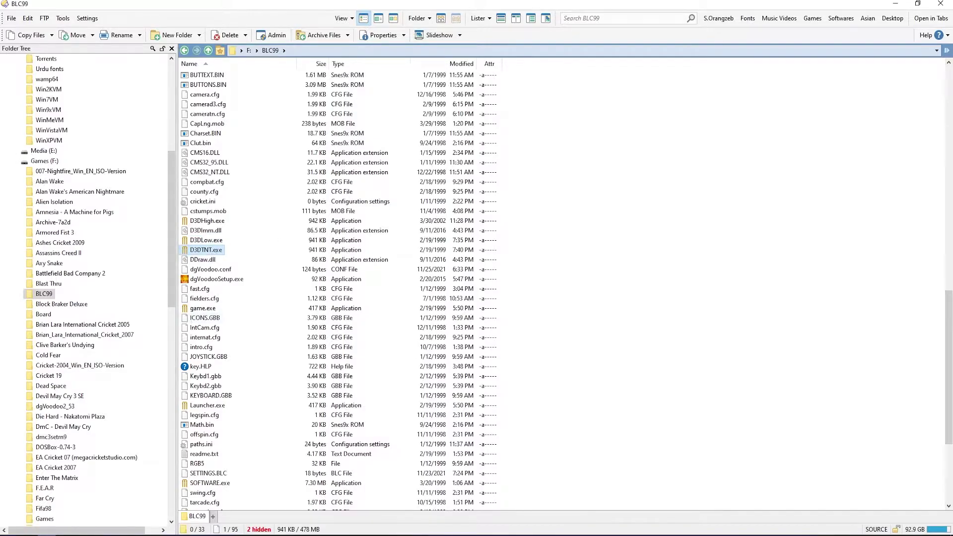
Launch BLC99 from the Start menu and dismiss the -901 MHz processor speed warning.
click(10, 531)
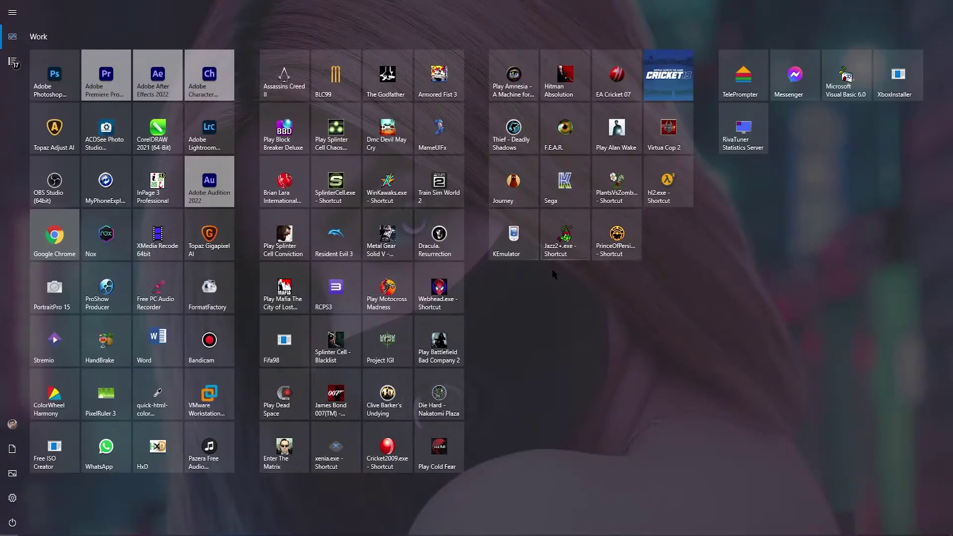
click(330, 89)
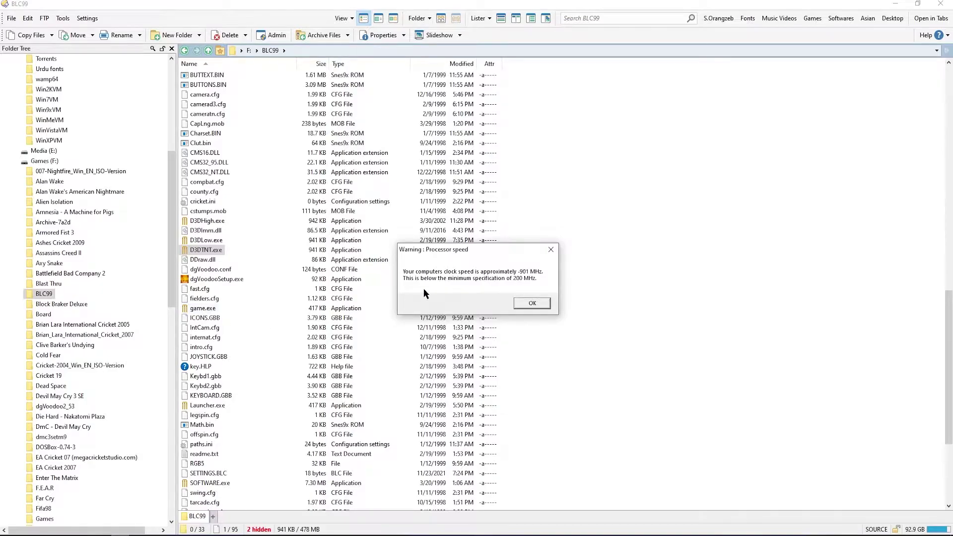
drag(440, 250, 354, 261)
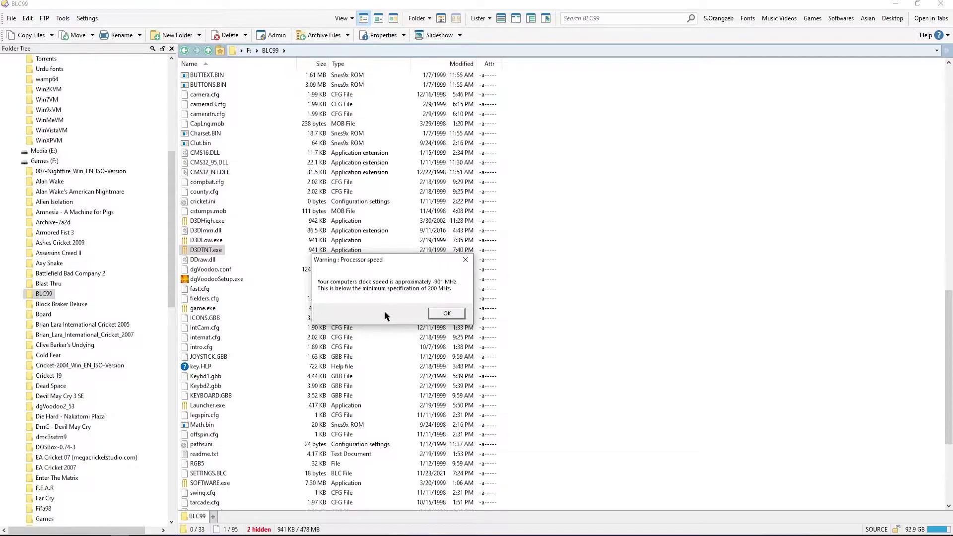
click(439, 315)
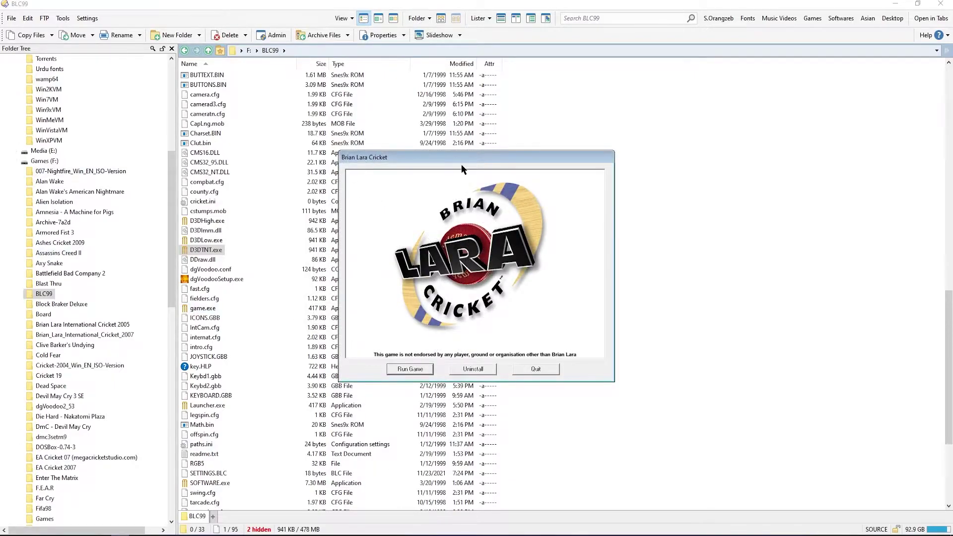
Run the game from the launcher to reach the 3DFX, Riva TNT, Direct 3D, Software renderer choice.
drag(472, 162, 403, 172)
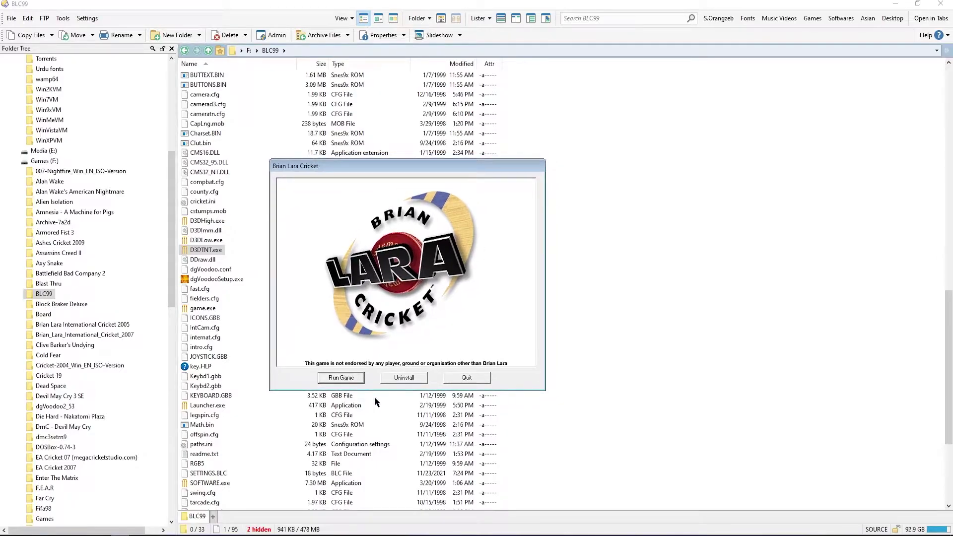
click(337, 378)
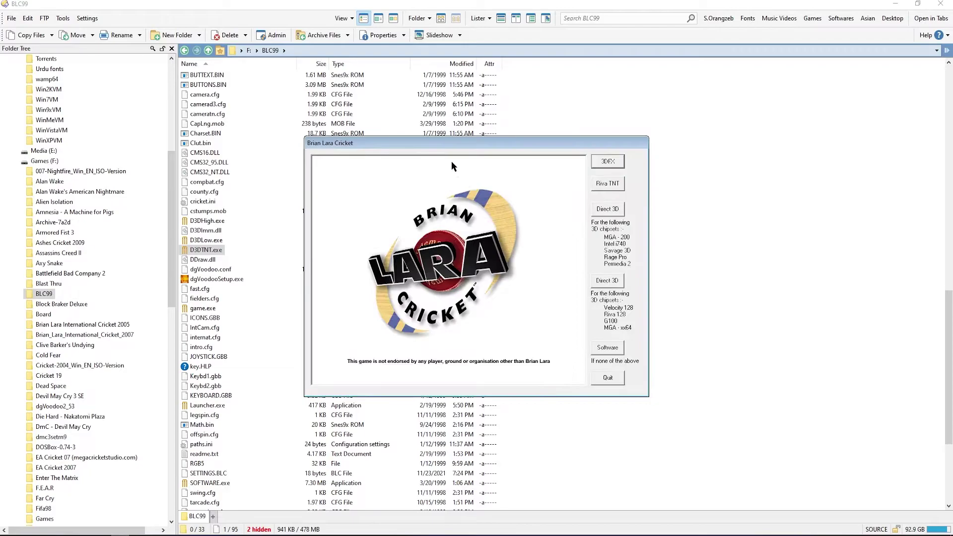
drag(466, 143, 413, 164)
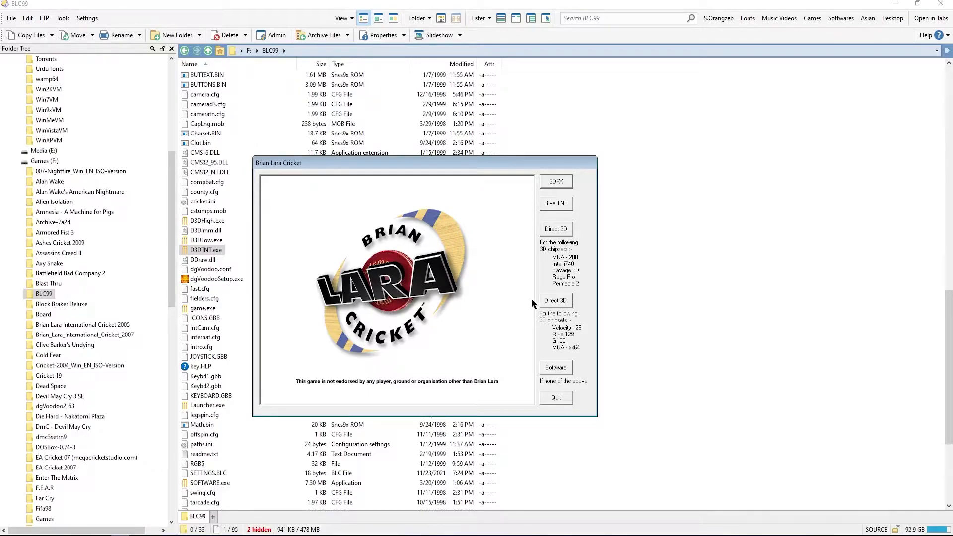
Close the renderer window and select the dgVoodoo2_42 folder in BLC99.
click(555, 398)
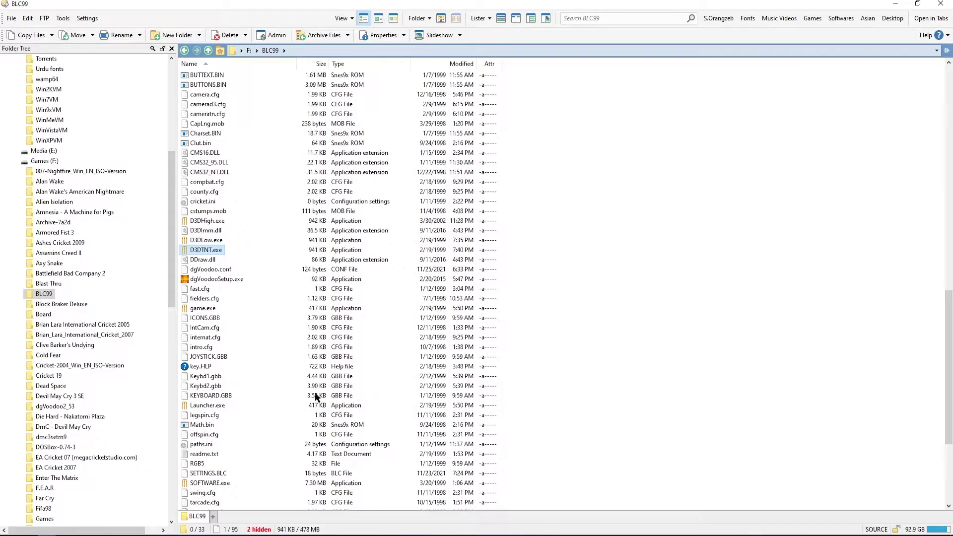
scroll(315, 396, up, 9)
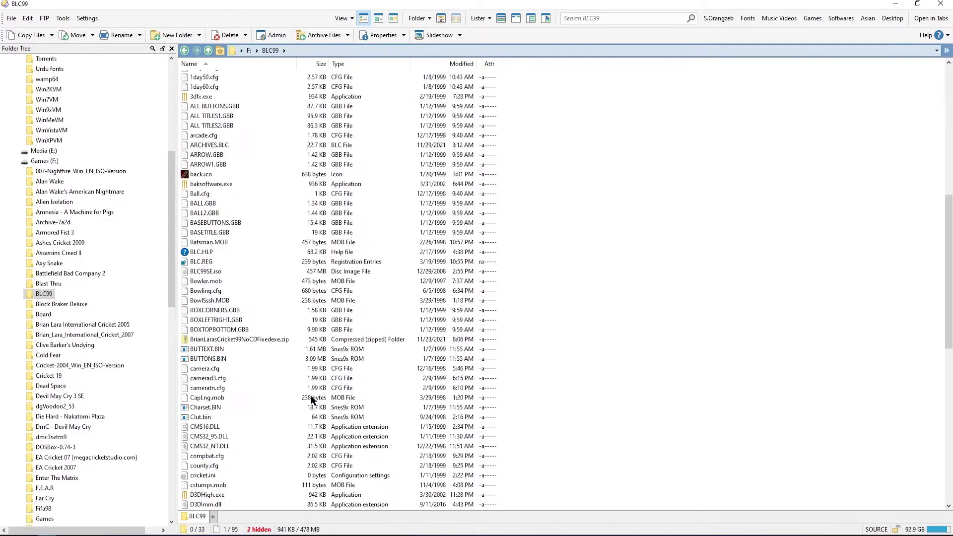
scroll(313, 399, up, 7)
scroll(313, 398, up, 6)
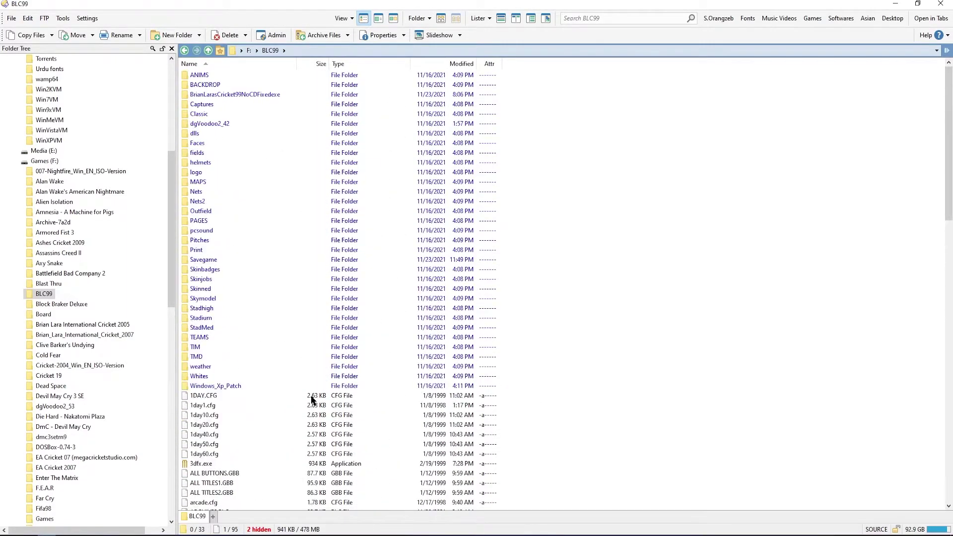
click(204, 124)
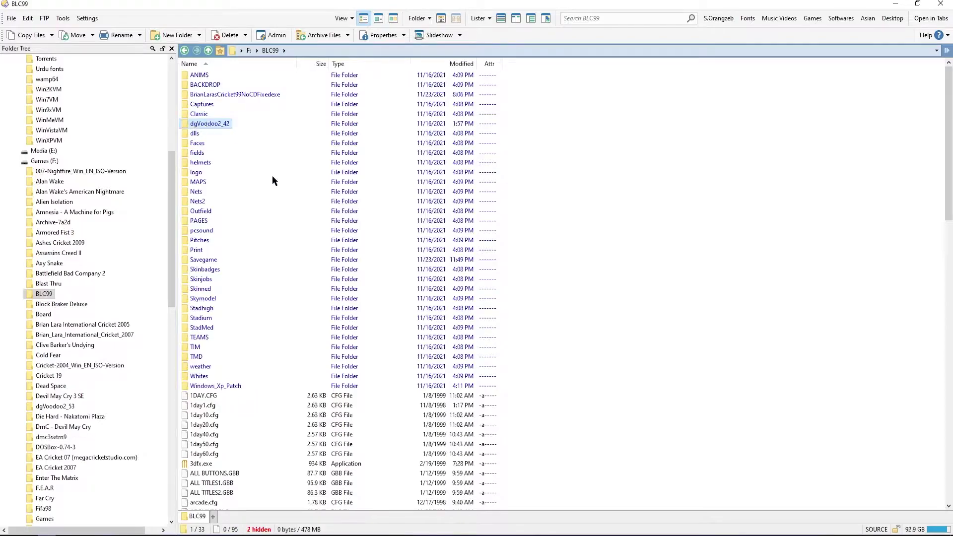
Select dgVoodooSetup.exe further down the BLC99 file list.
mouse_move(223, 127)
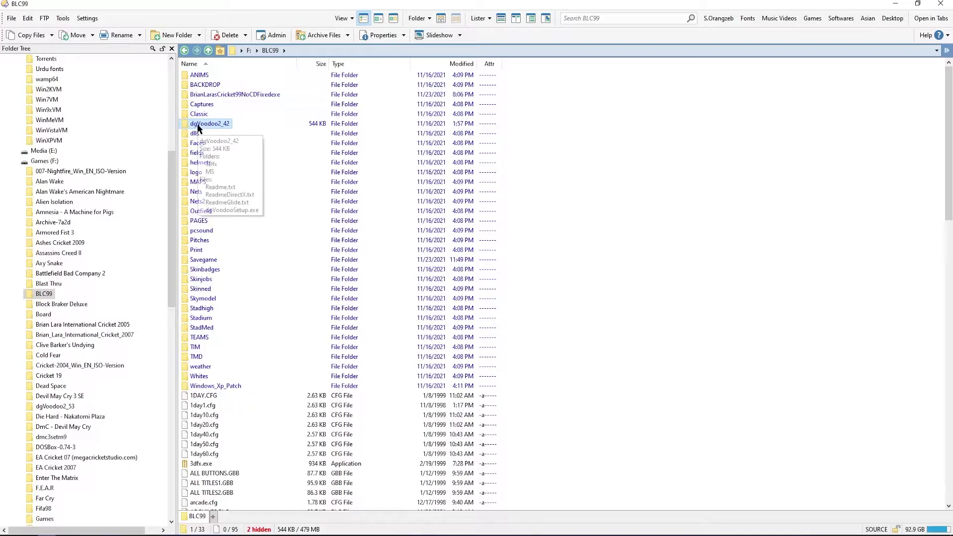
scroll(324, 301, down, 10)
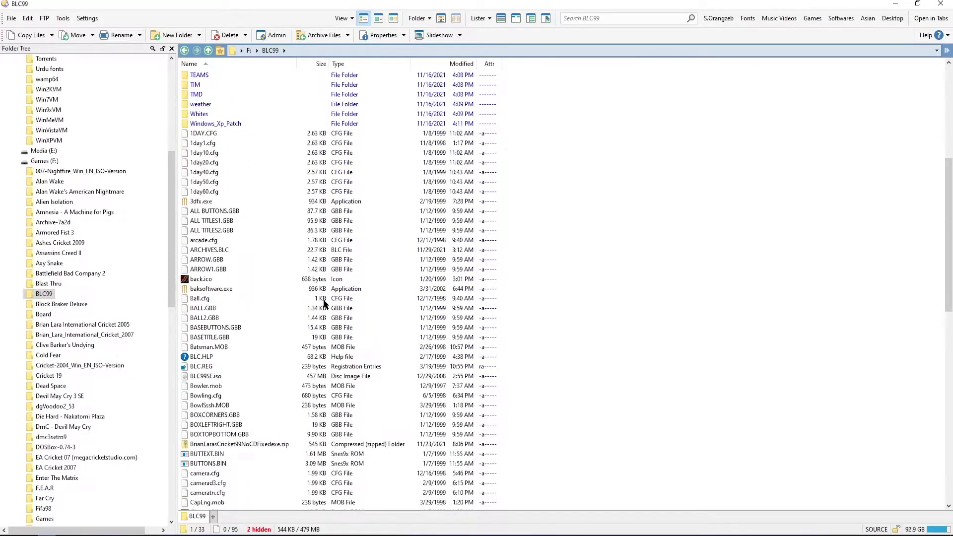
scroll(324, 303, down, 2)
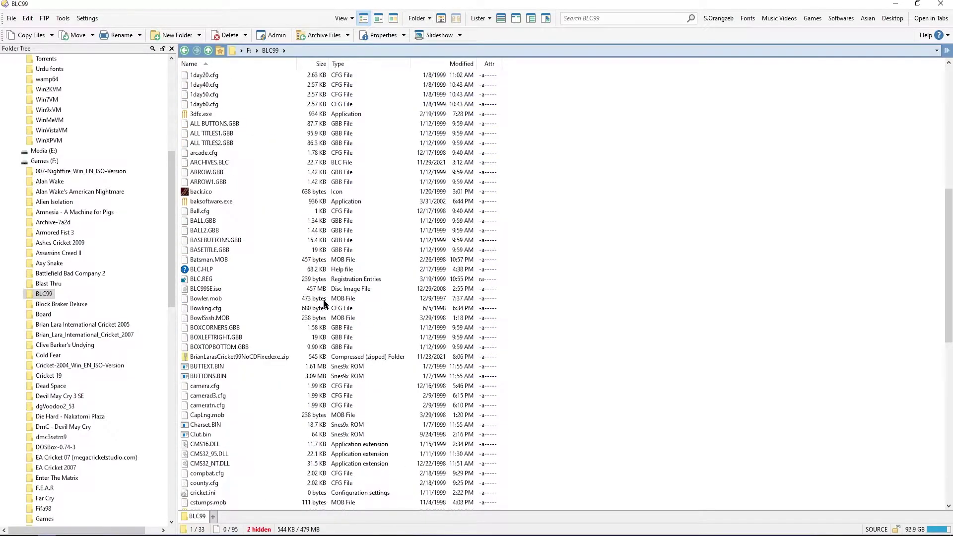
scroll(324, 303, down, 6)
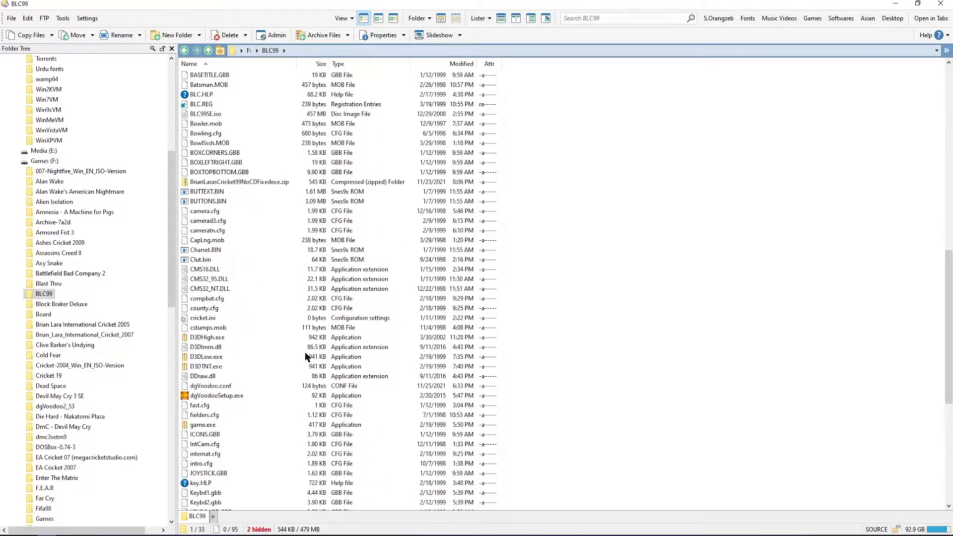
click(237, 395)
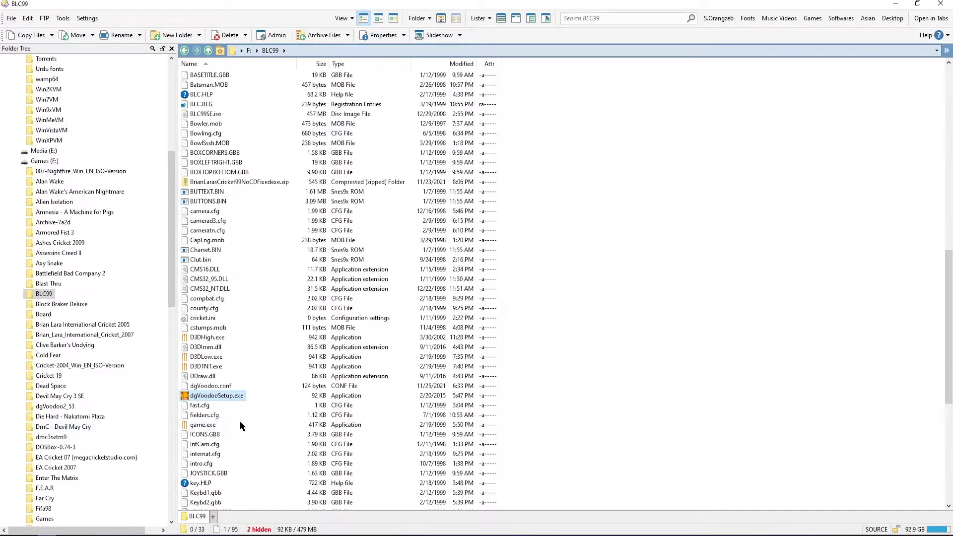
Launch dgVoodooSetup.exe and review its Glide and DirectX tabs, keeping VRAM at 65536 kB.
double_click(219, 397)
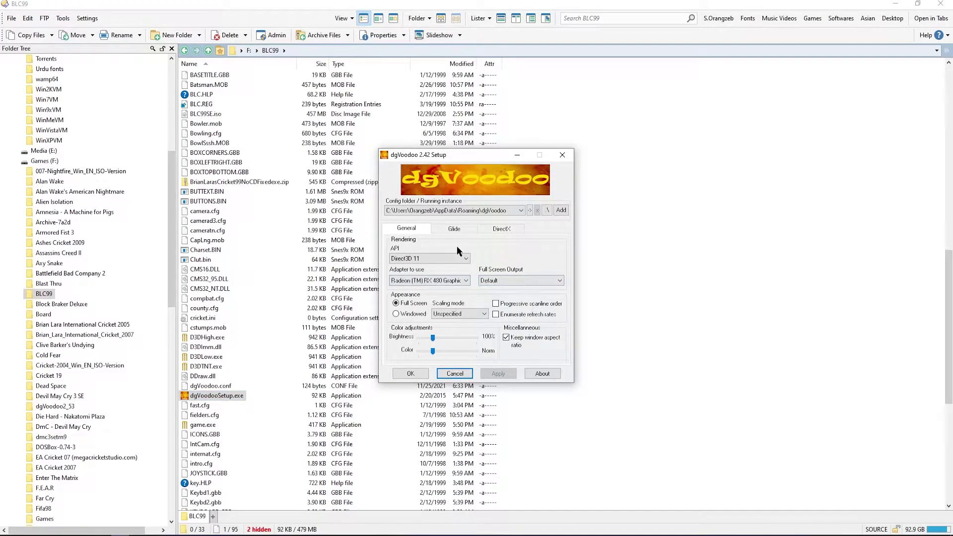
click(459, 232)
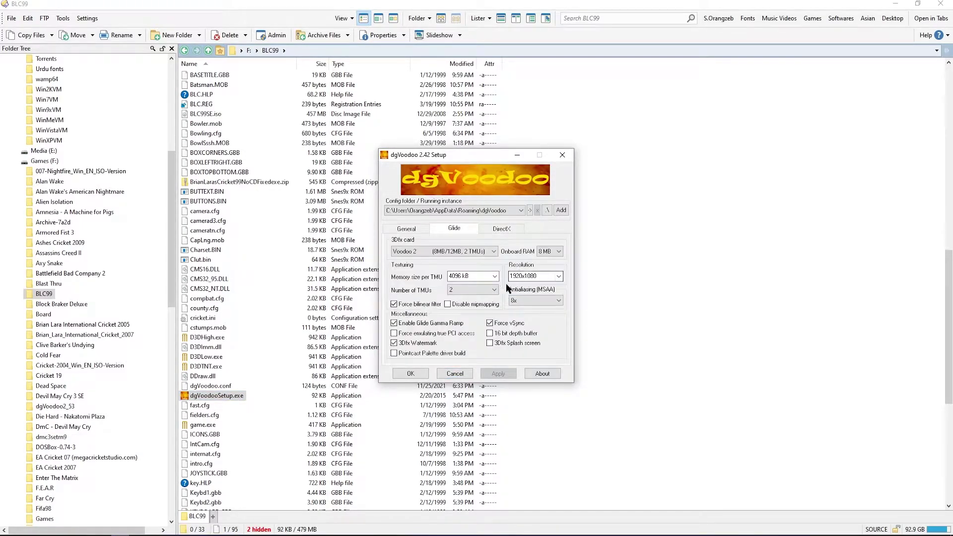
click(508, 226)
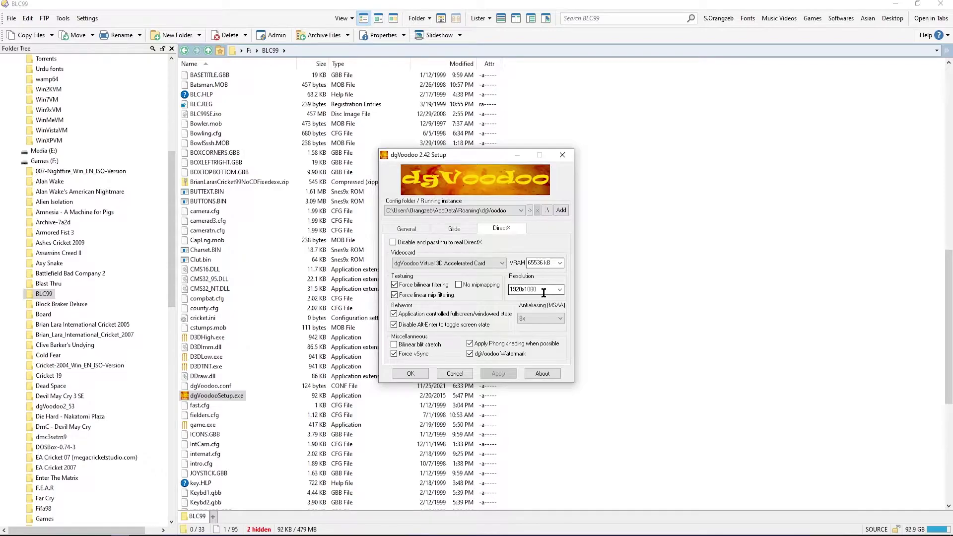
click(560, 263)
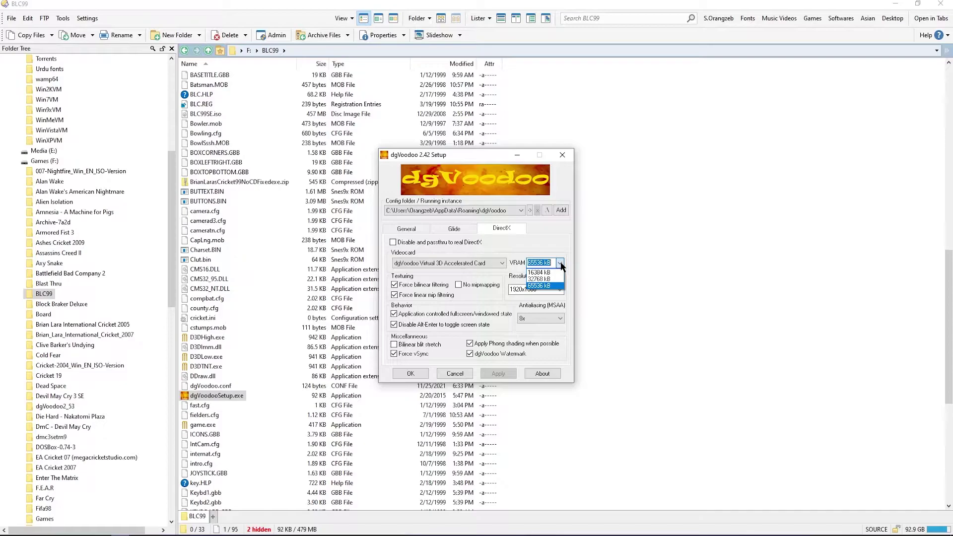
click(559, 263)
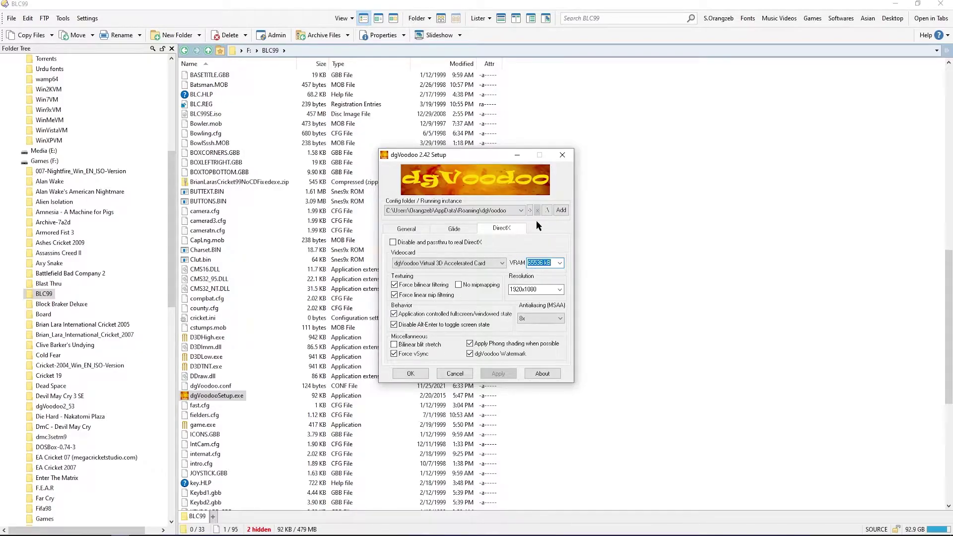
click(416, 228)
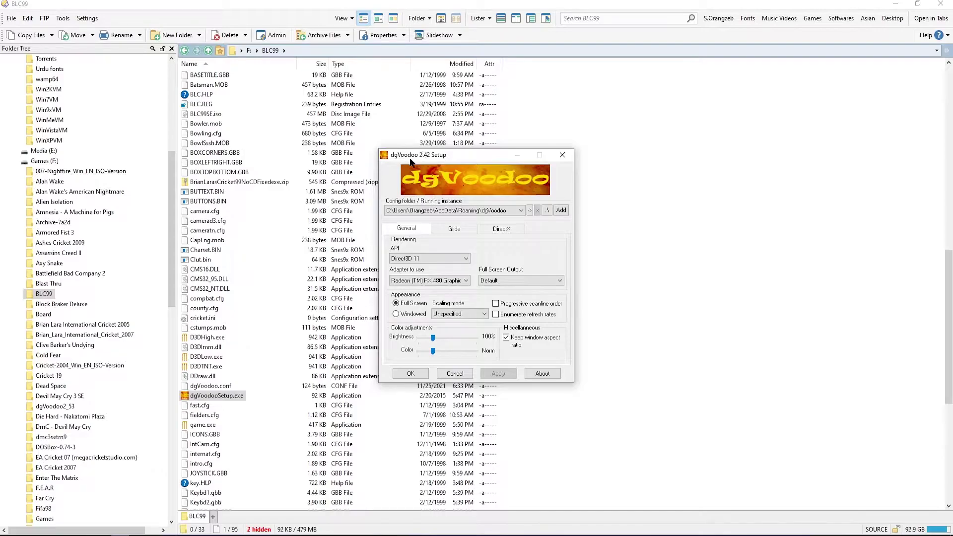
drag(410, 161, 443, 201)
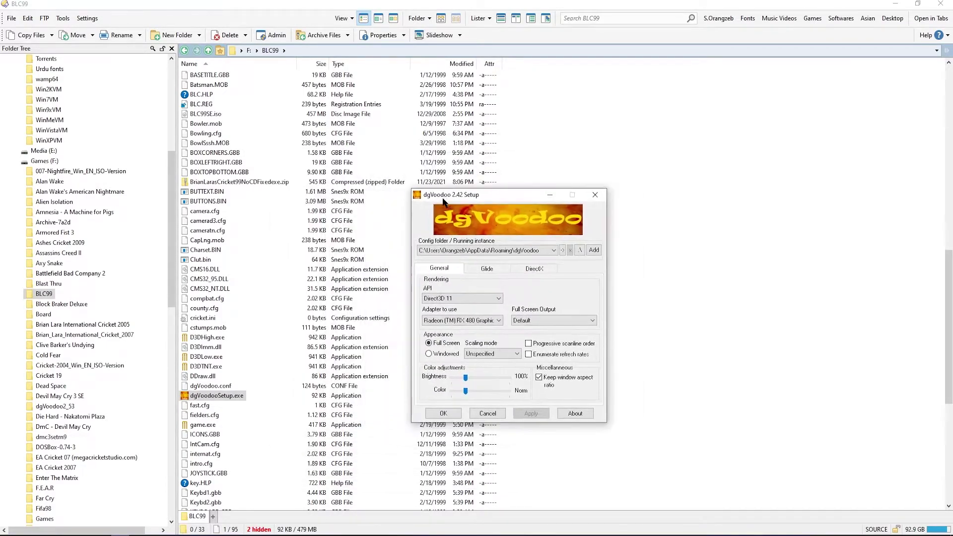
Cancel dgVoodoo Setup and select DDraw.dll in the BLC99 folder.
click(482, 415)
scroll(350, 341, up, 6)
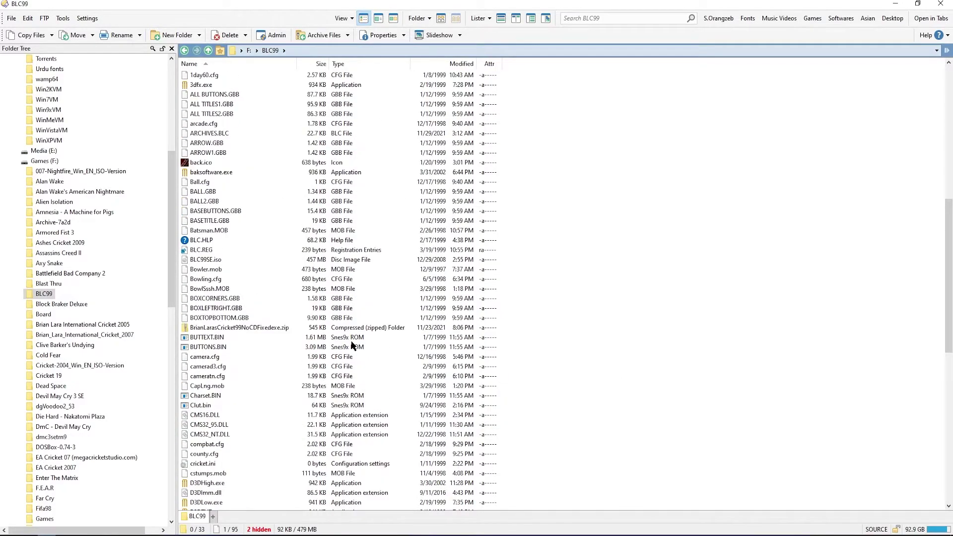
scroll(351, 341, up, 2)
scroll(351, 342, down, 8)
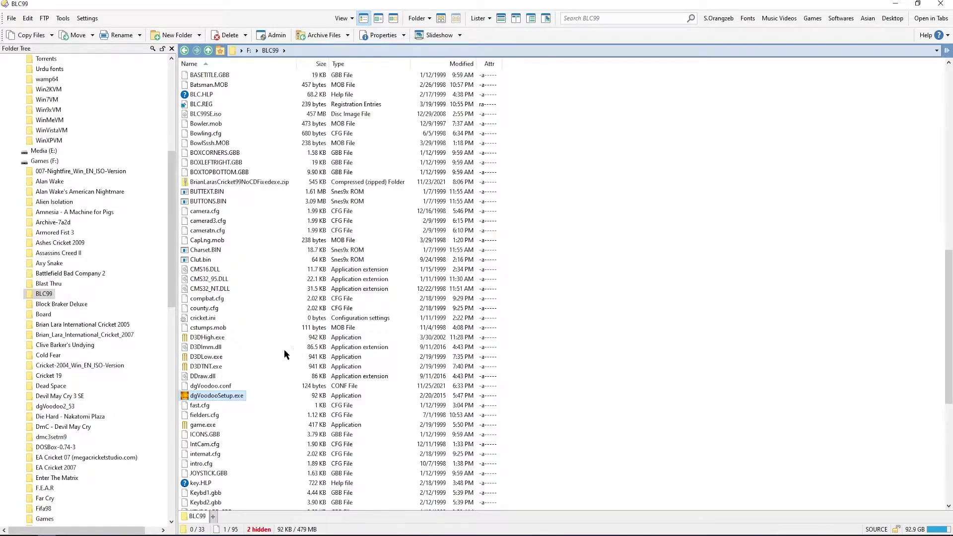
click(249, 375)
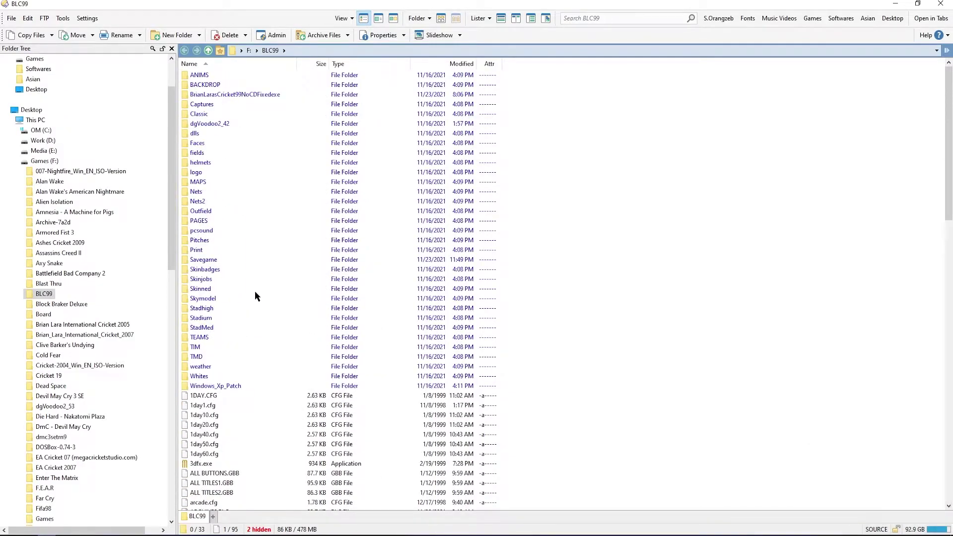
Open dgVoodoo2_42\MS and select its DDraw.dll and D3DImm.dll files.
click(216, 126)
double_click(216, 126)
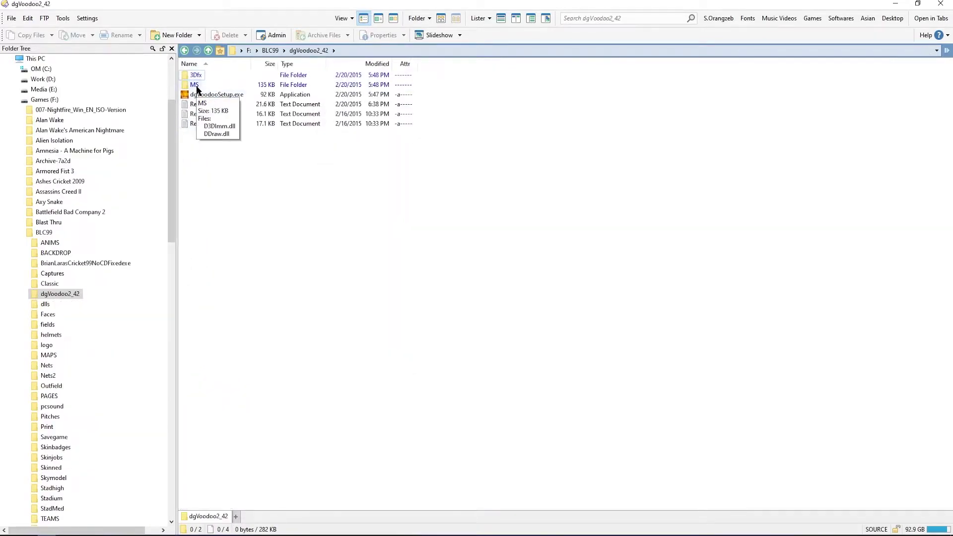
double_click(195, 85)
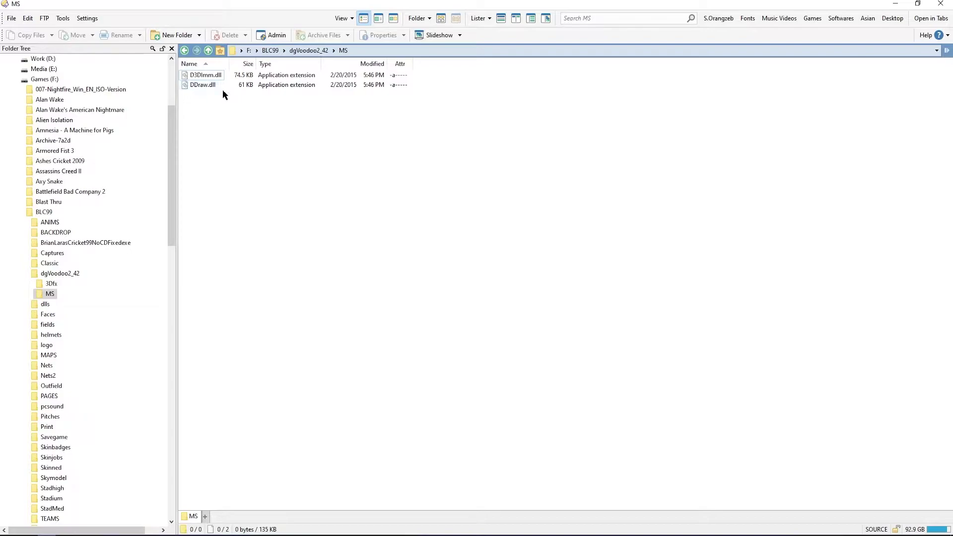
drag(222, 107, 202, 87)
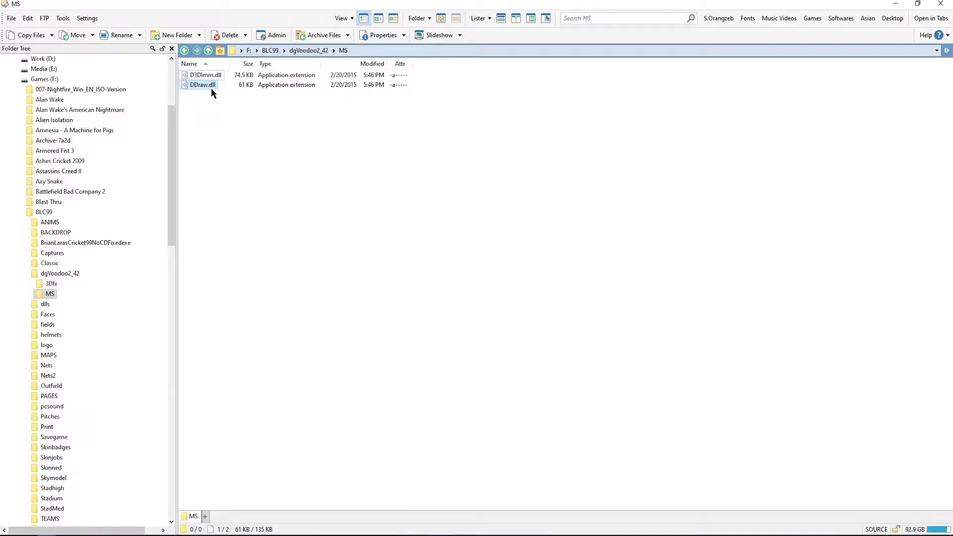
click(207, 76)
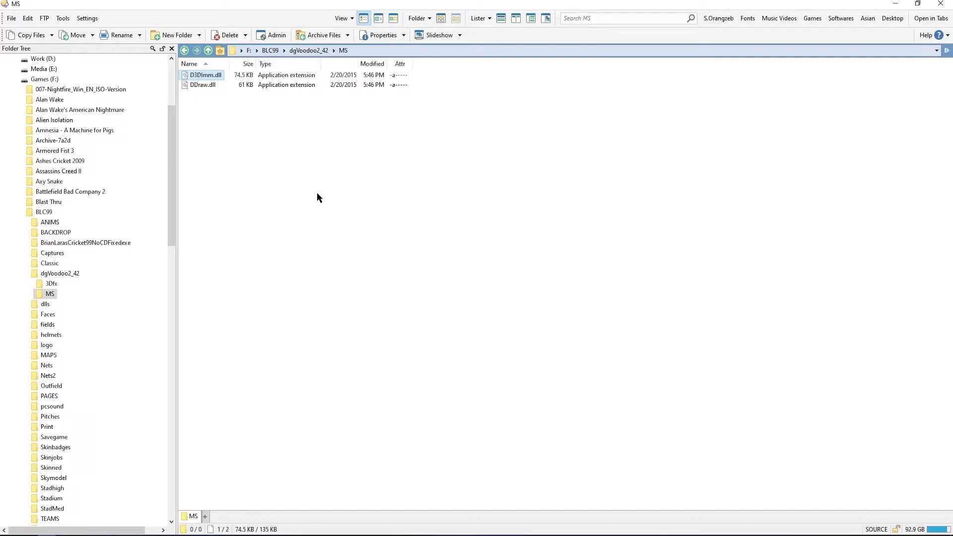
Return to BLC99, select DDraw.dll and dgVoodooSetup.exe, then open CD Drive BLC99SE (H:).
key(BackSpace)
key(BackSpace)
scroll(325, 262, down, 6)
scroll(323, 261, down, 12)
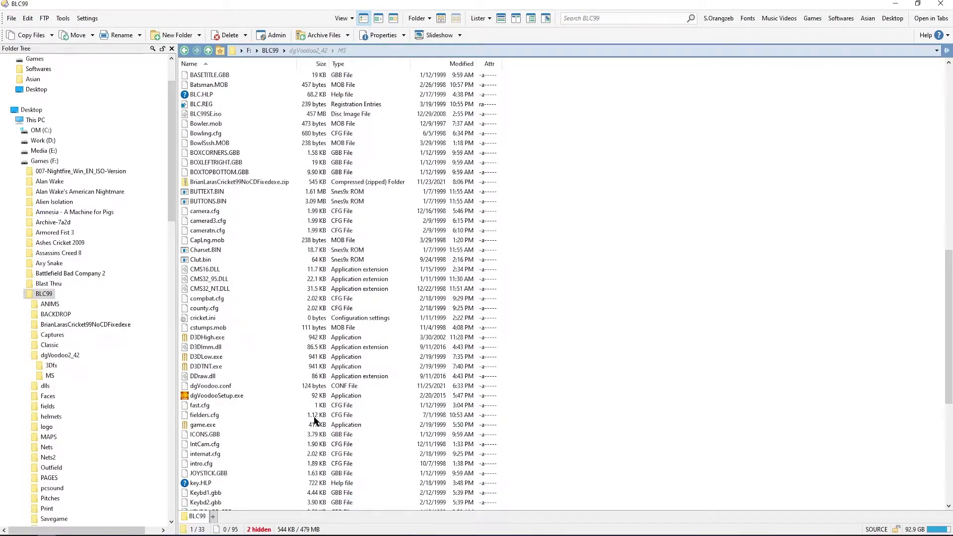
scroll(315, 422, down, 4)
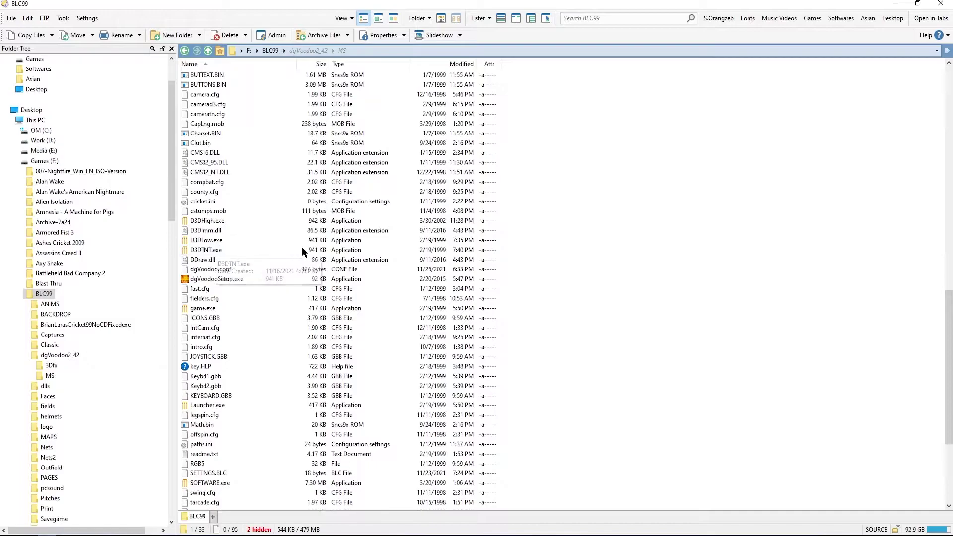
click(219, 260)
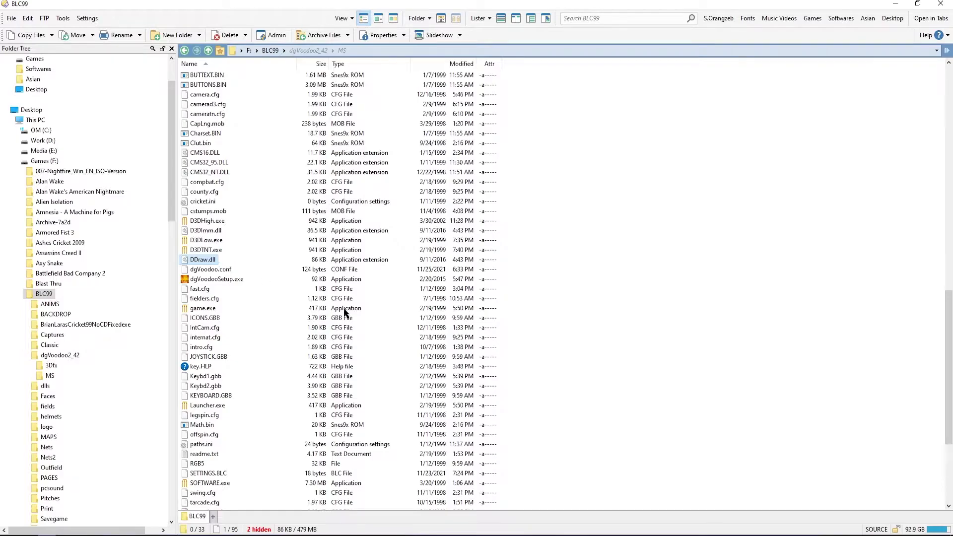
click(223, 280)
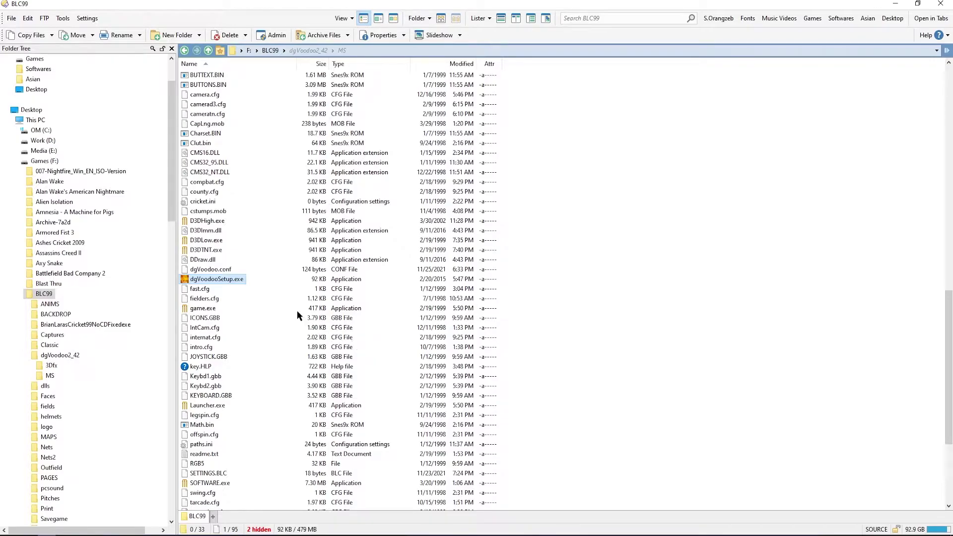
click(15, 162)
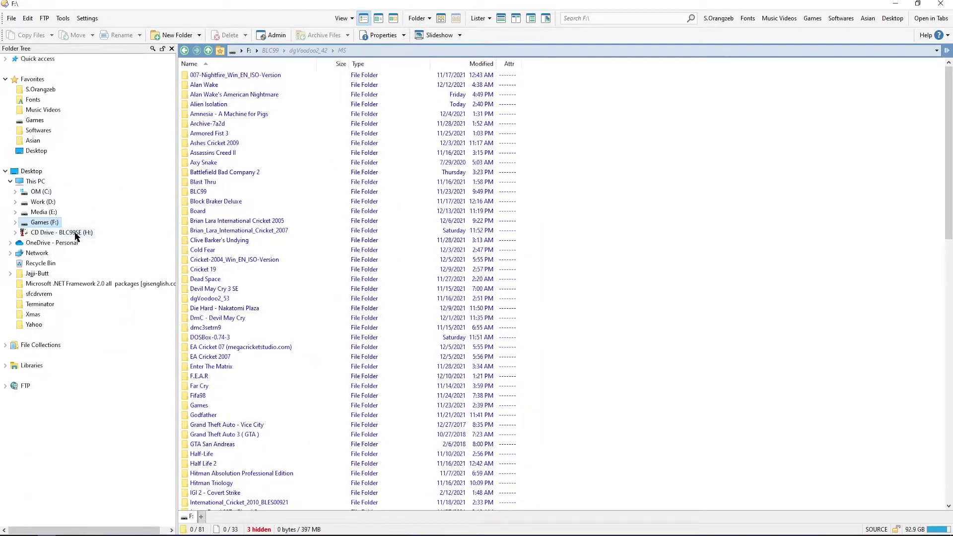
click(68, 233)
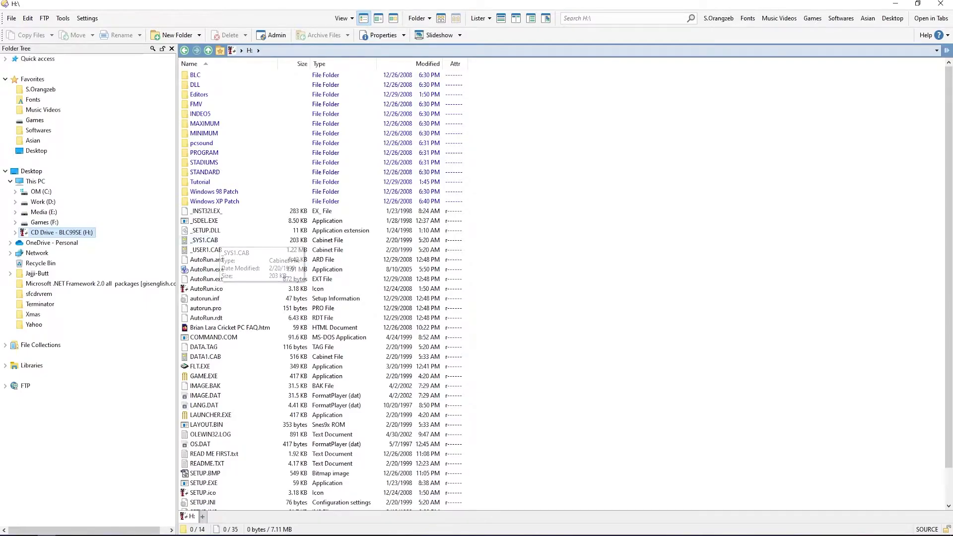
key(super)
text(win)
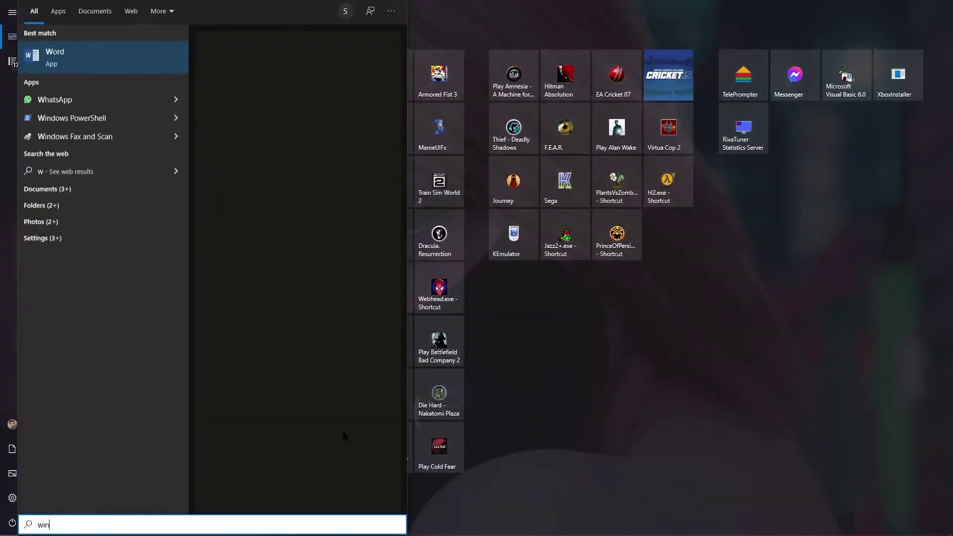
text(cd)
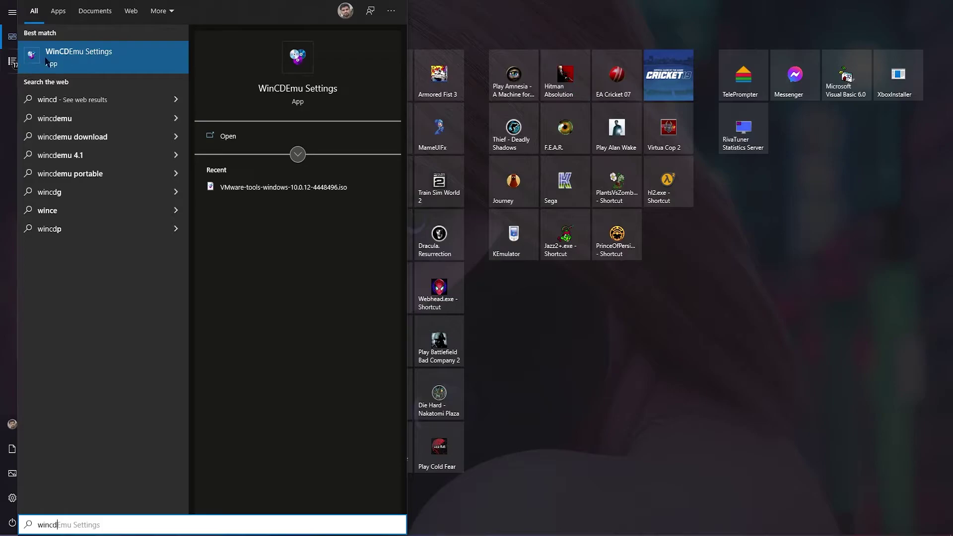
click(510, 334)
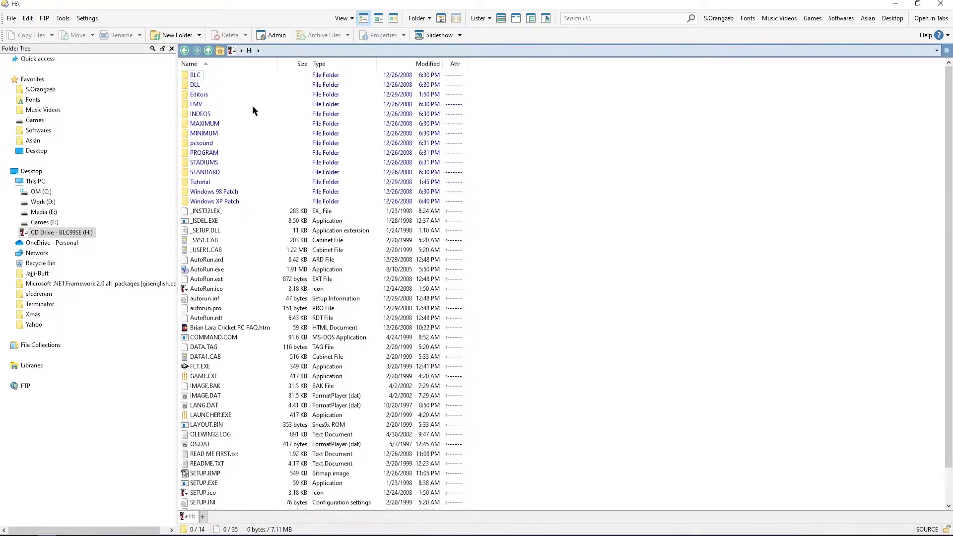
Go back to Games (F:), open the BLC99 folder and right-click BLC99SE.iso.
click(184, 51)
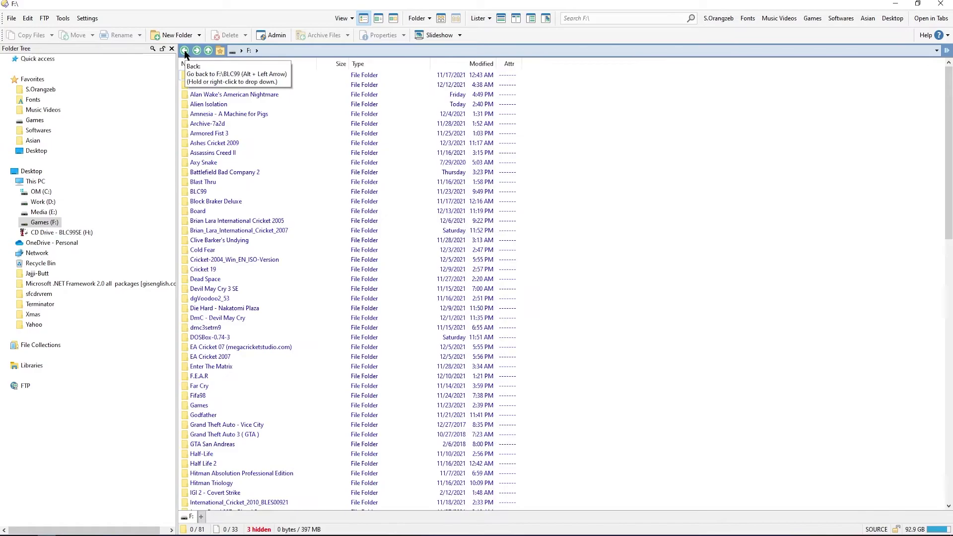
scroll(288, 316, down, 14)
scroll(286, 320, down, 9)
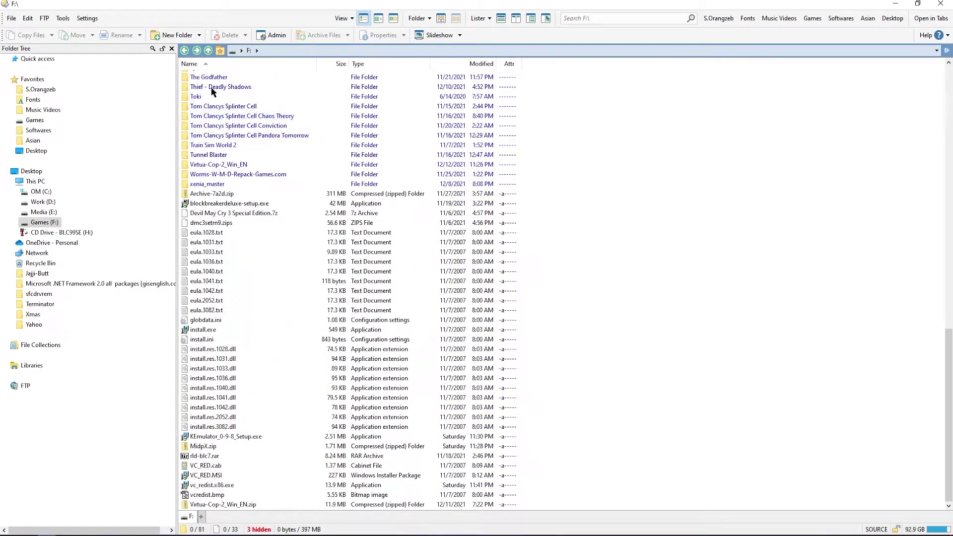
click(184, 51)
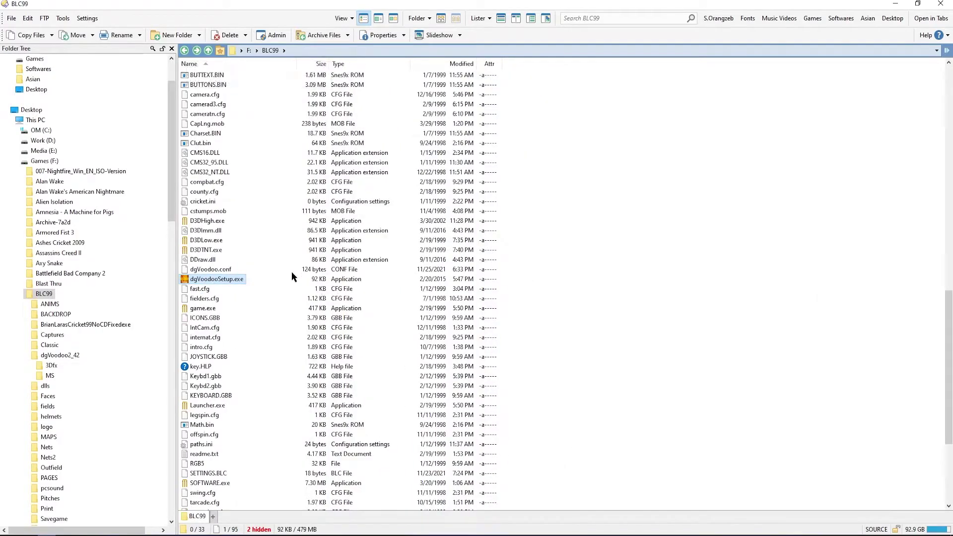
scroll(241, 233, up, 3)
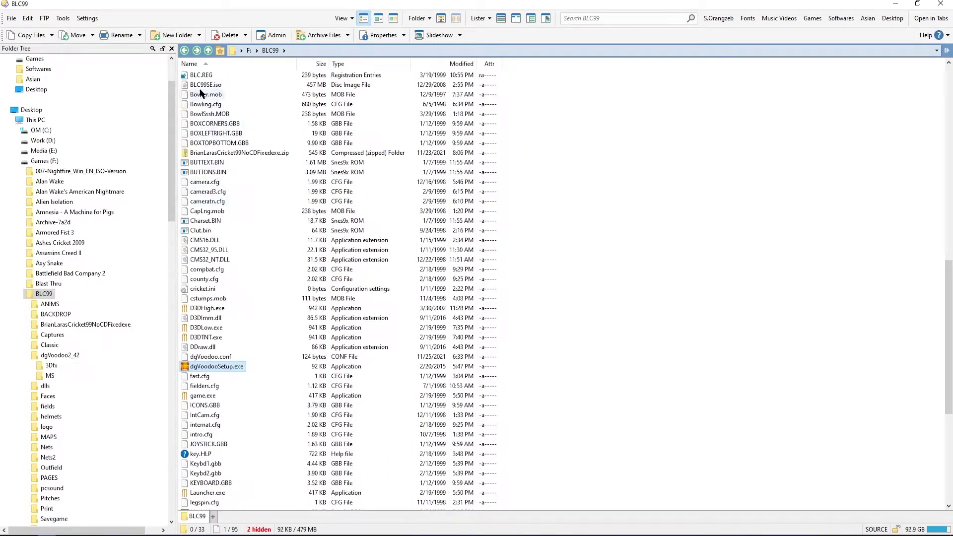
right_click(219, 86)
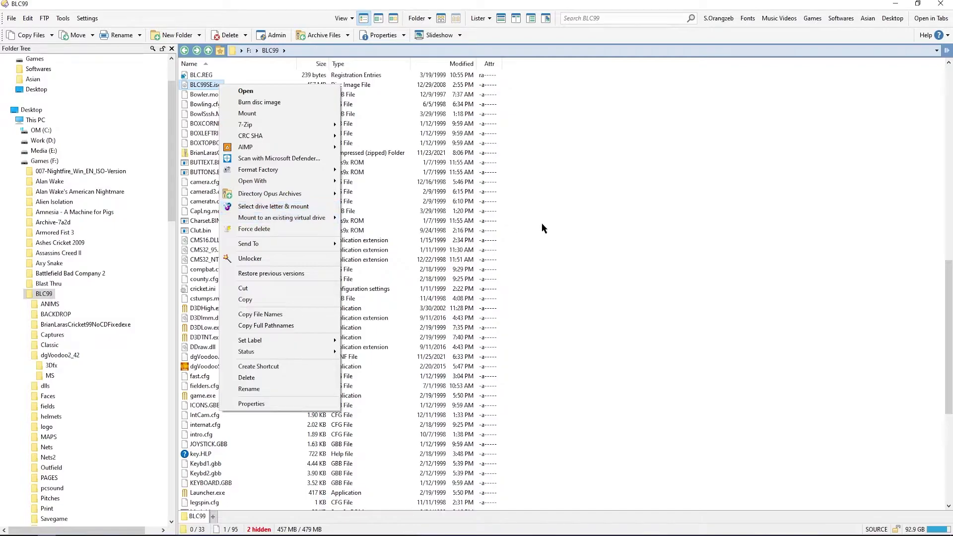
click(525, 228)
click(525, 227)
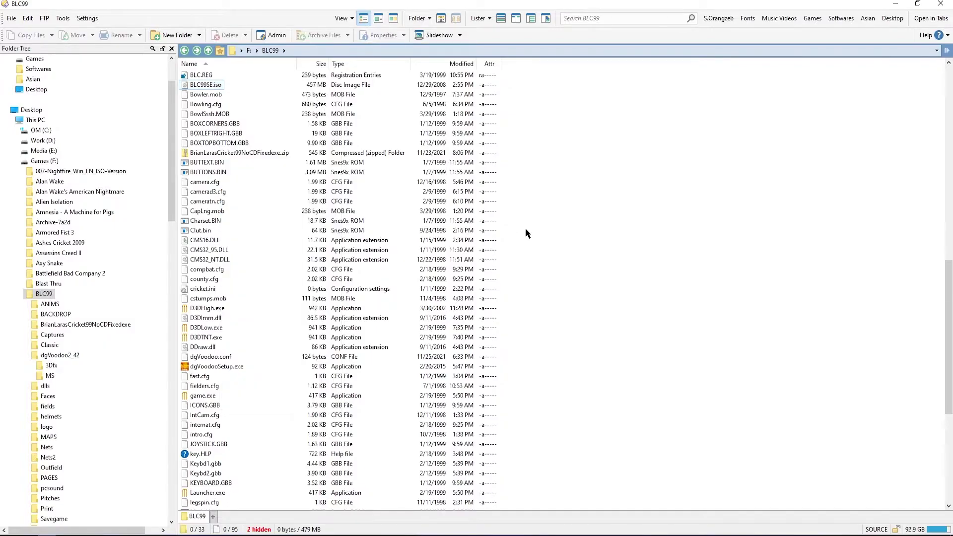
scroll(356, 346, down, 9)
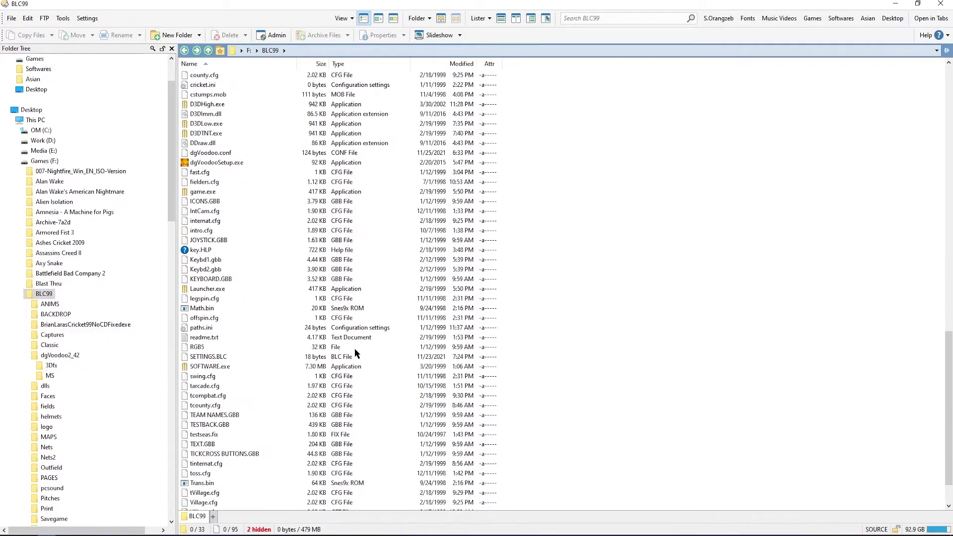
scroll(341, 360, up, 6)
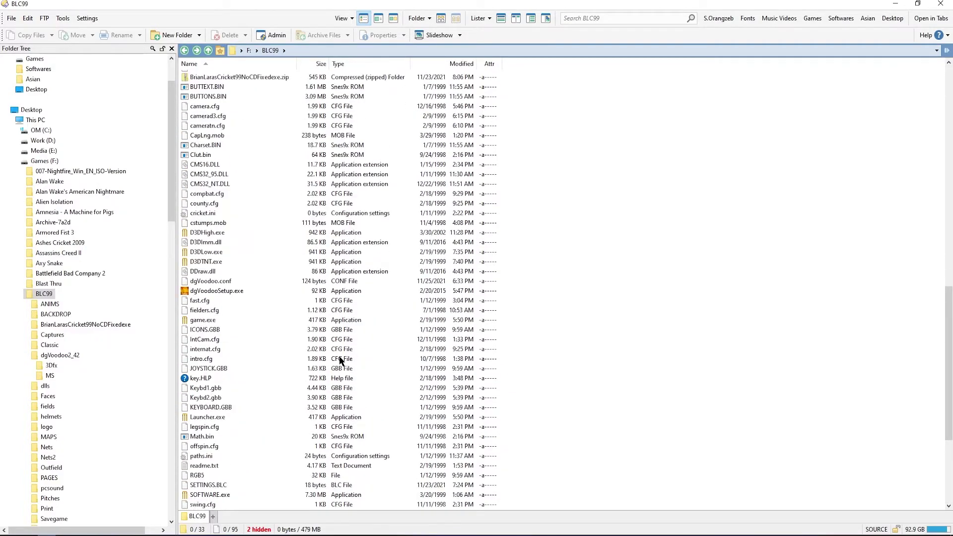
scroll(340, 361, up, 5)
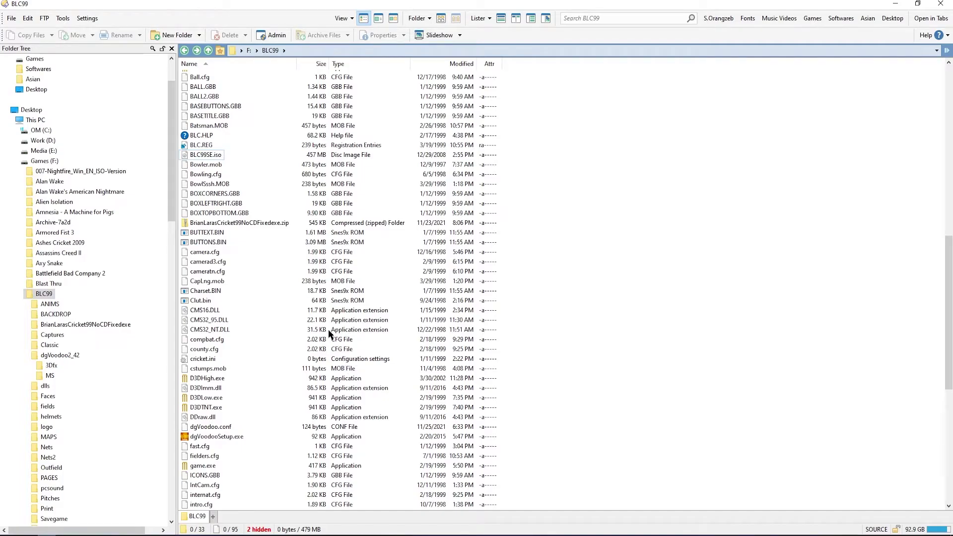
click(188, 159)
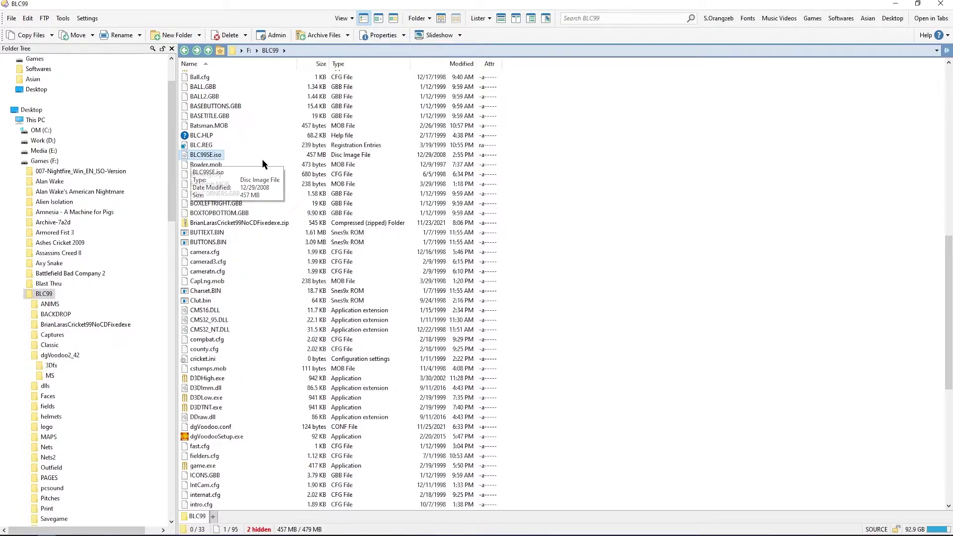
drag(361, 149, 317, 167)
click(317, 167)
scroll(328, 396, down, 7)
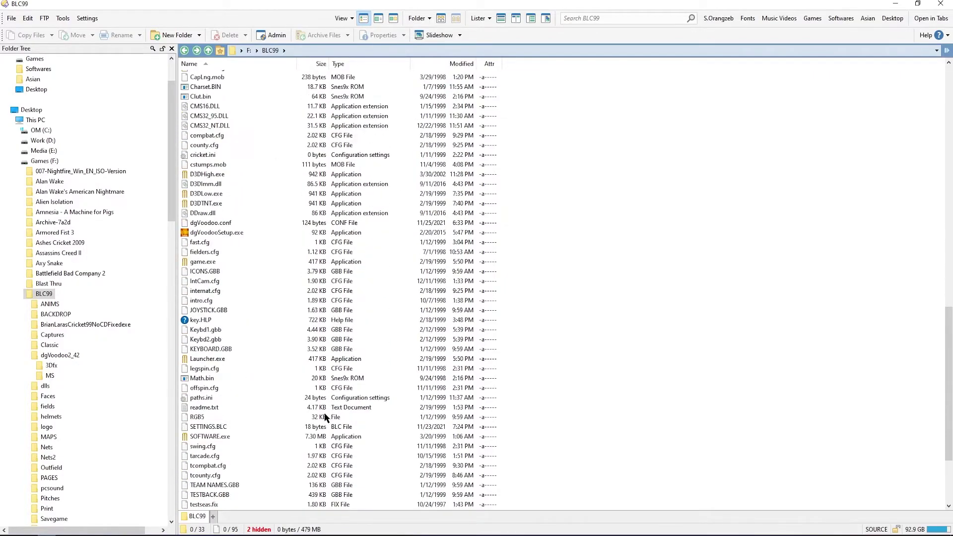
scroll(324, 414, up, 12)
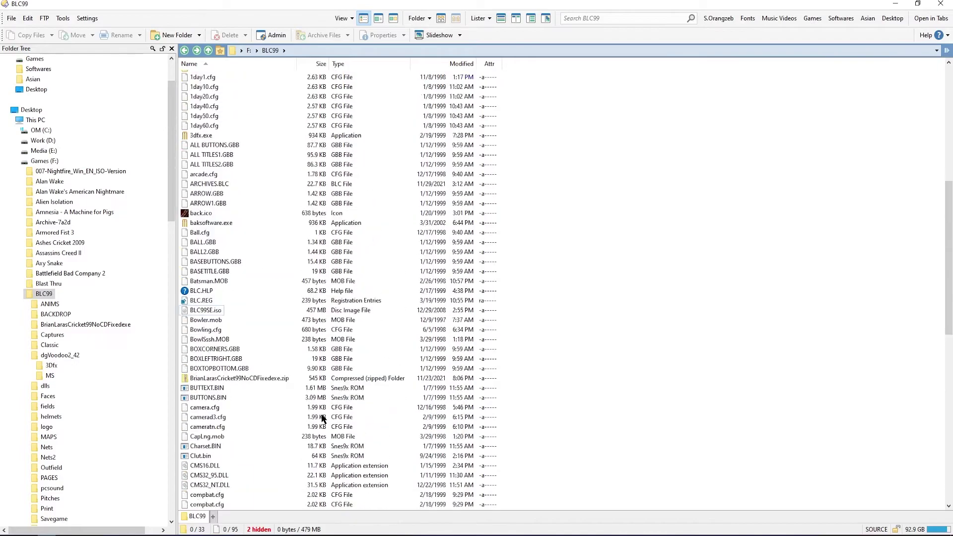
scroll(323, 417, down, 17)
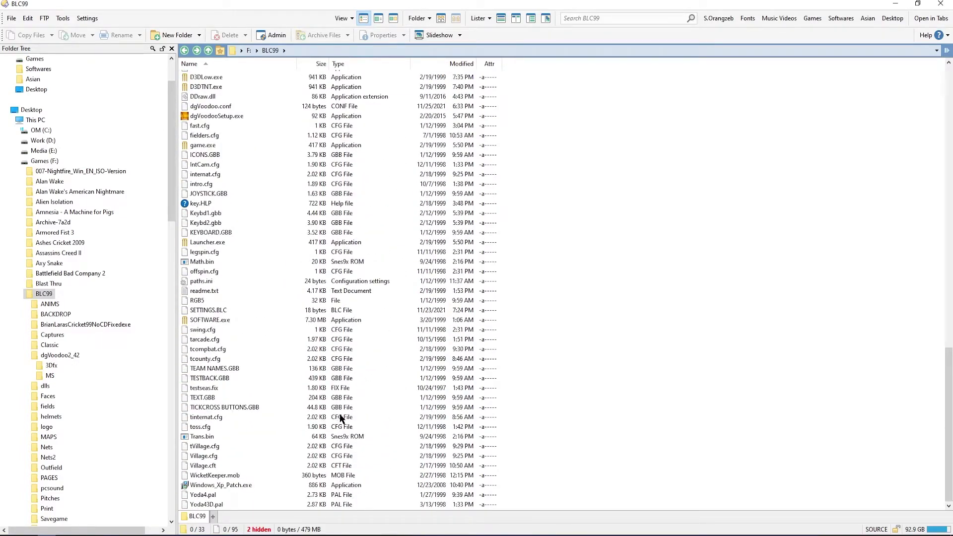
scroll(341, 419, up, 20)
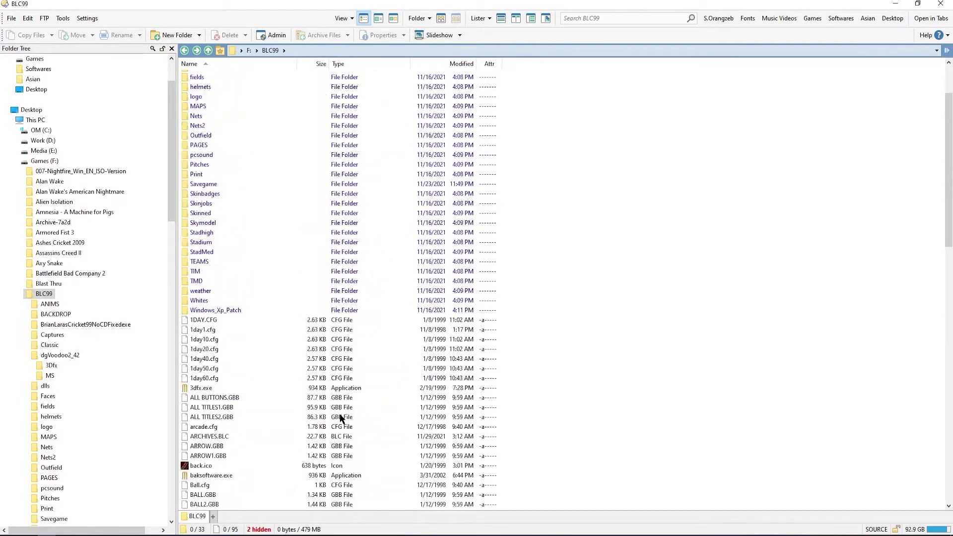
scroll(340, 418, down, 6)
scroll(341, 419, down, 9)
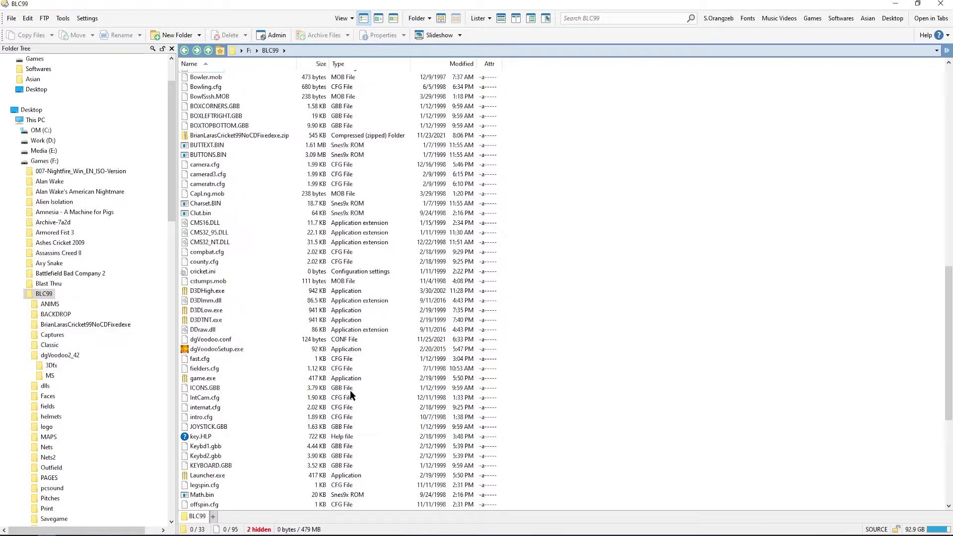
scroll(312, 385, down, 5)
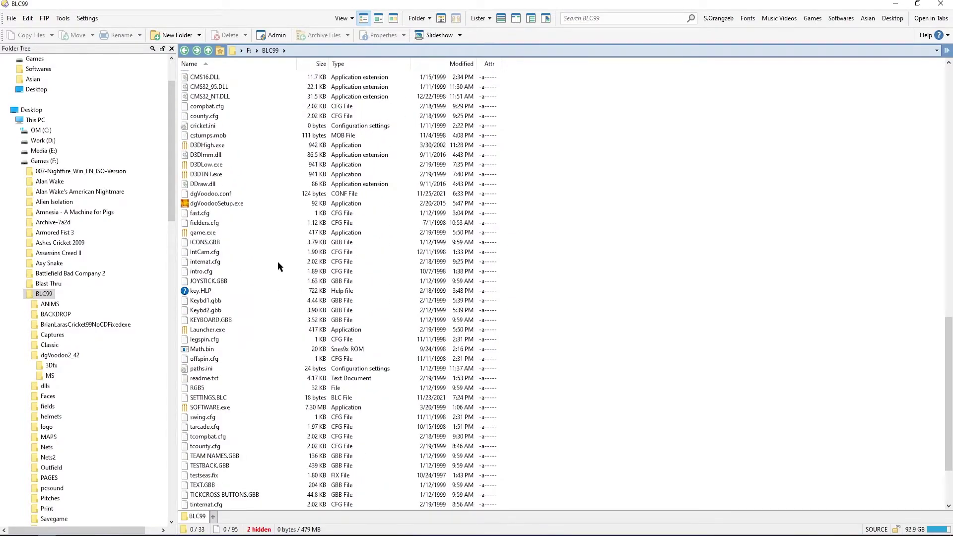
Launch game.exe, dismiss the processor-speed warning, and run the game with the Direct 3D renderer.
double_click(213, 236)
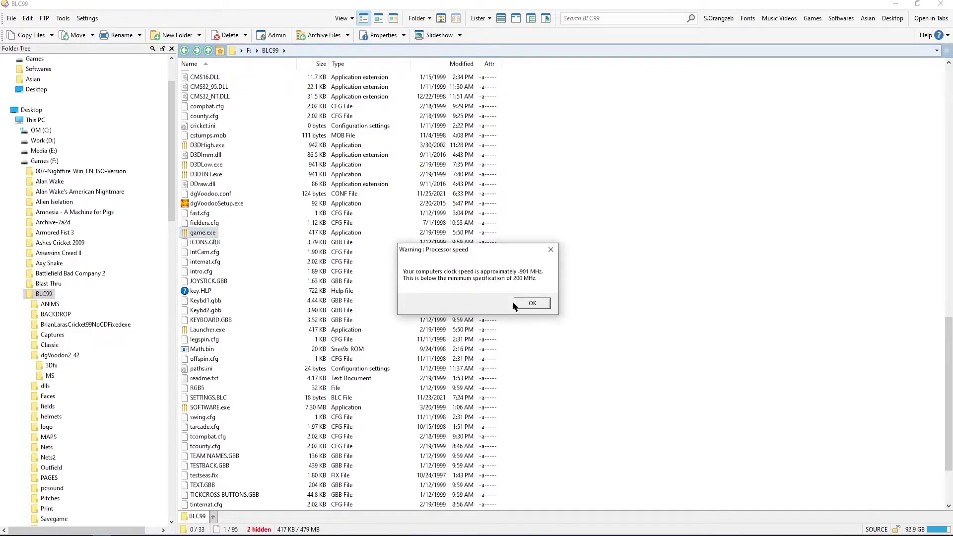
click(535, 307)
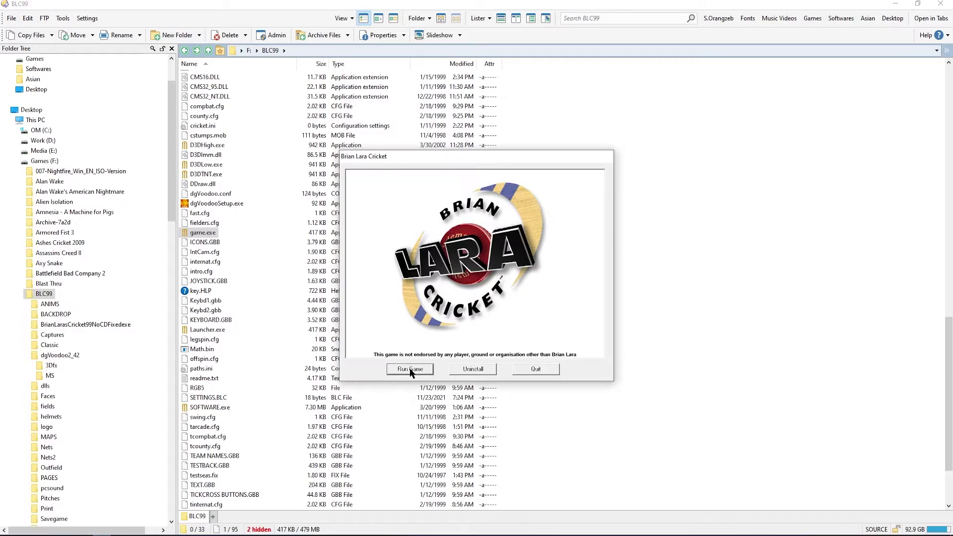
click(410, 369)
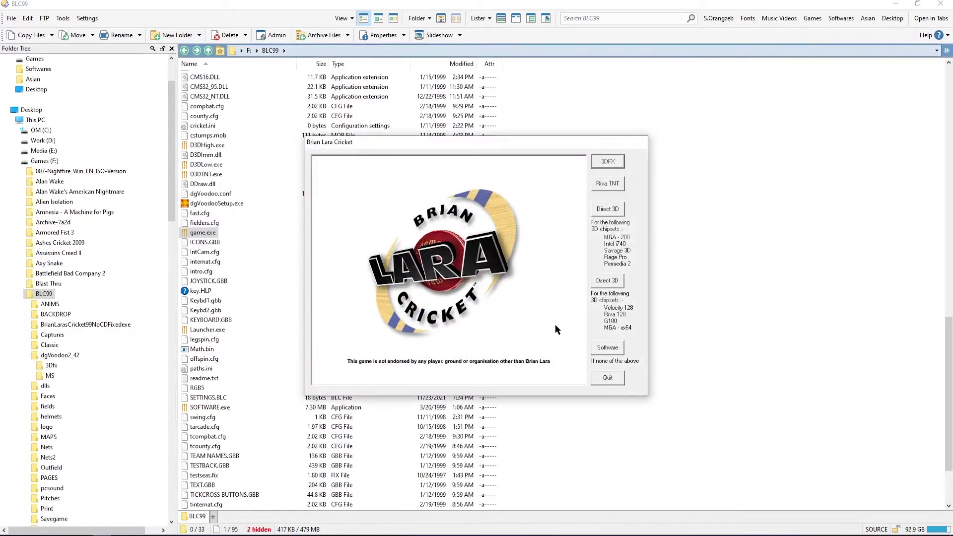
click(606, 283)
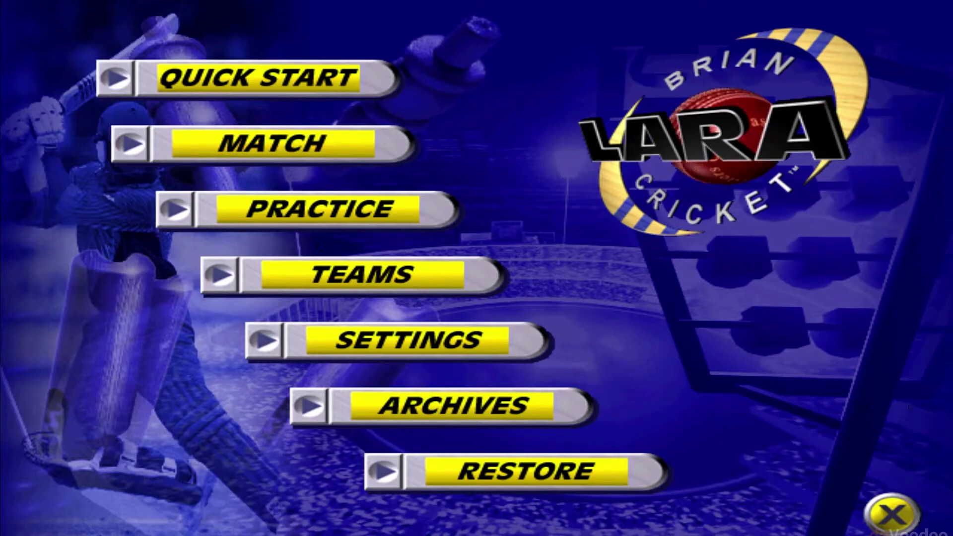
Set up a Friendly match with England and India as the two teams.
key(Return)
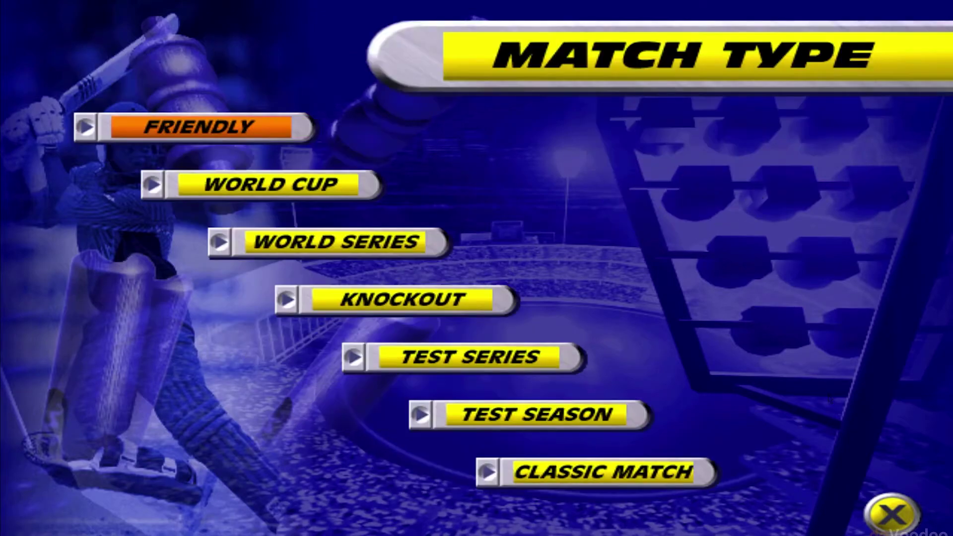
key(Down)
key(Down)
key(Up)
key(Up)
key(Return)
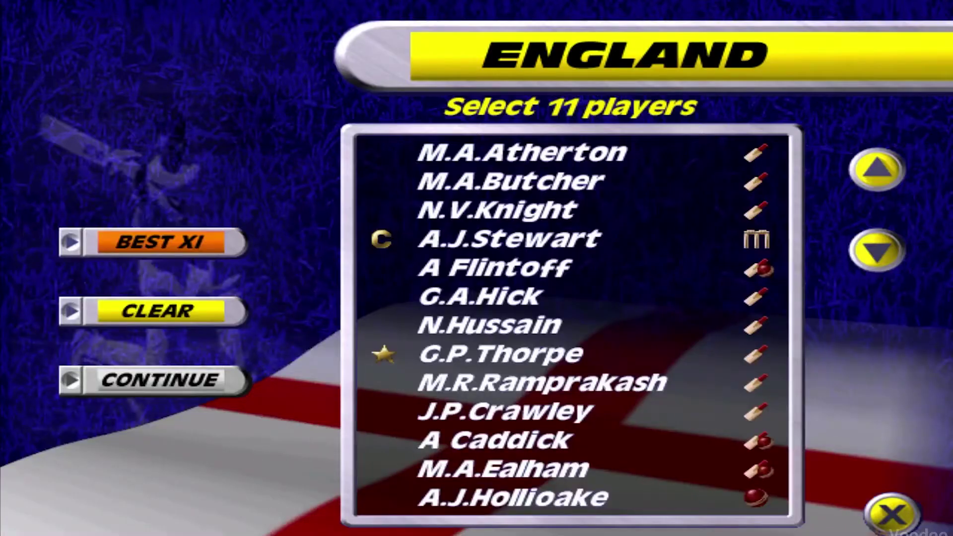
Pick the Best XI for England and India, set player one to Bat & Bowl, and start.
key(Return)
key(Down)
key(Down)
key(Return)
key(Return)
key(Down)
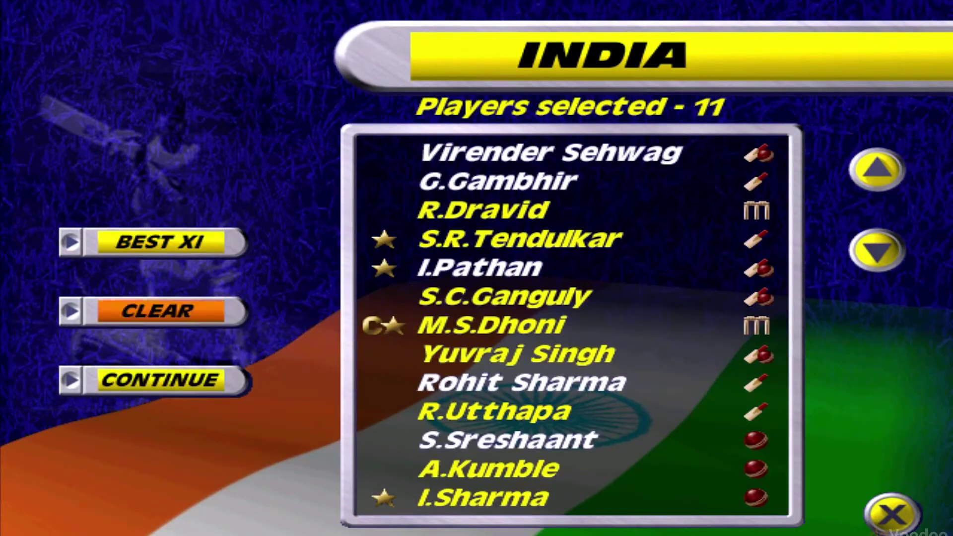
key(Down)
key(Return)
key(Left)
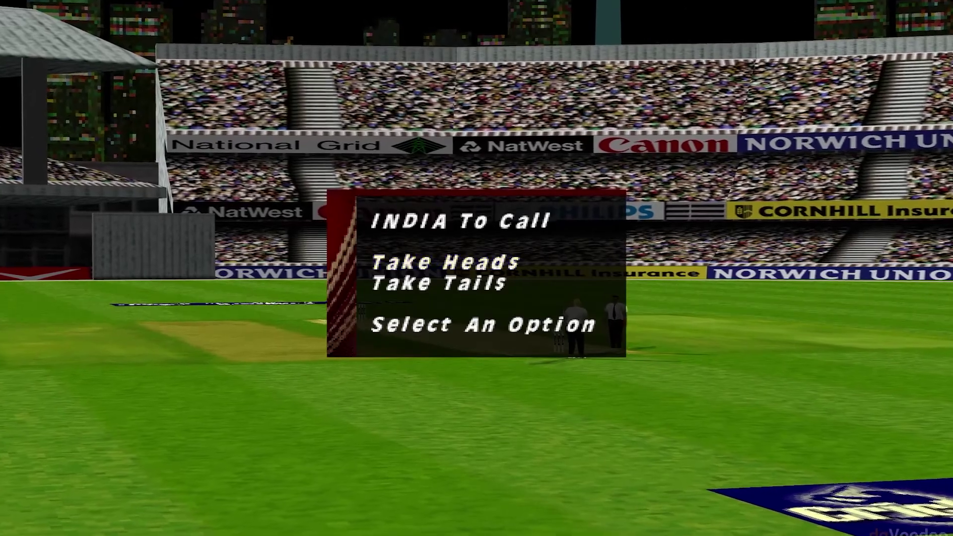
Call heads for India, then switch England's toss decision from BOWL to BAT.
key(Return)
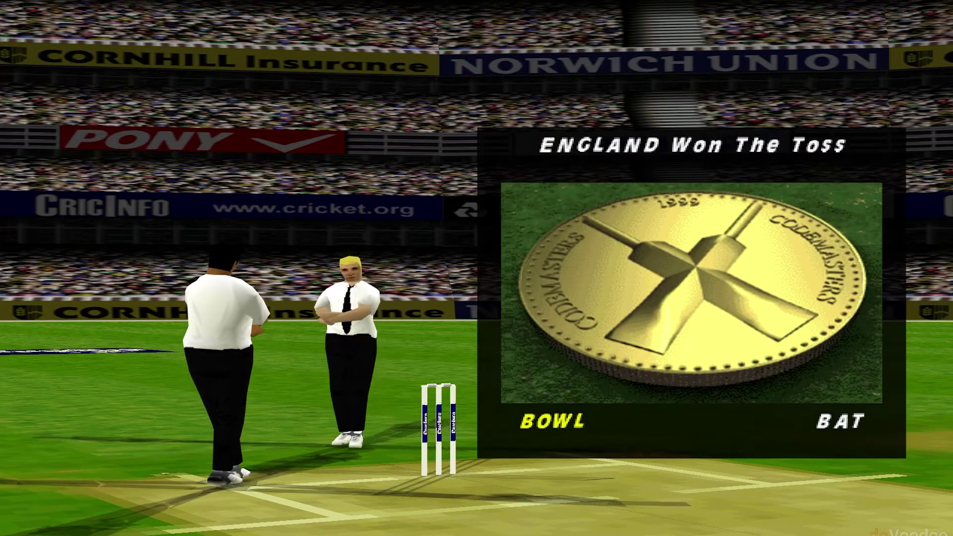
key(Right)
Confirm that England will bat first.
key(Return)
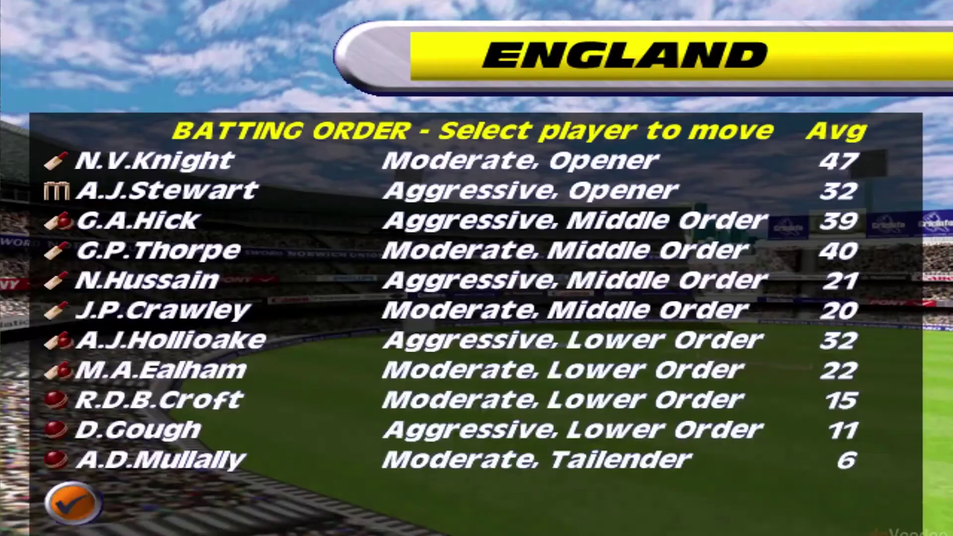